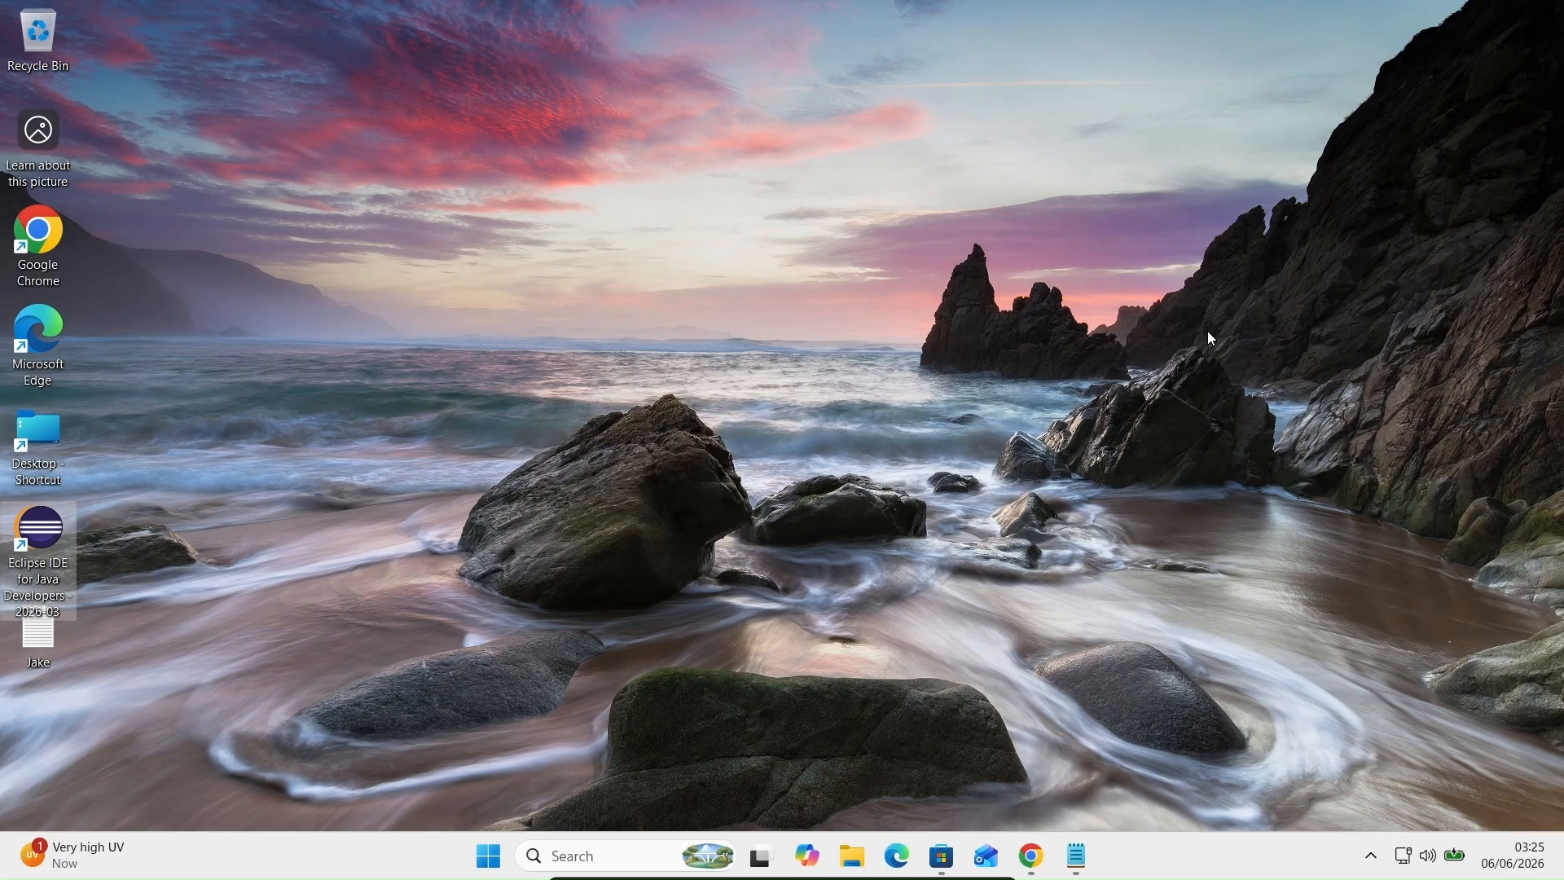
Step: Launch the chosen Eclipse workspace so ProjectX's First.java opens, then bring up the Help menu
{"action": "left_click", "coordinate": [883, 481]}
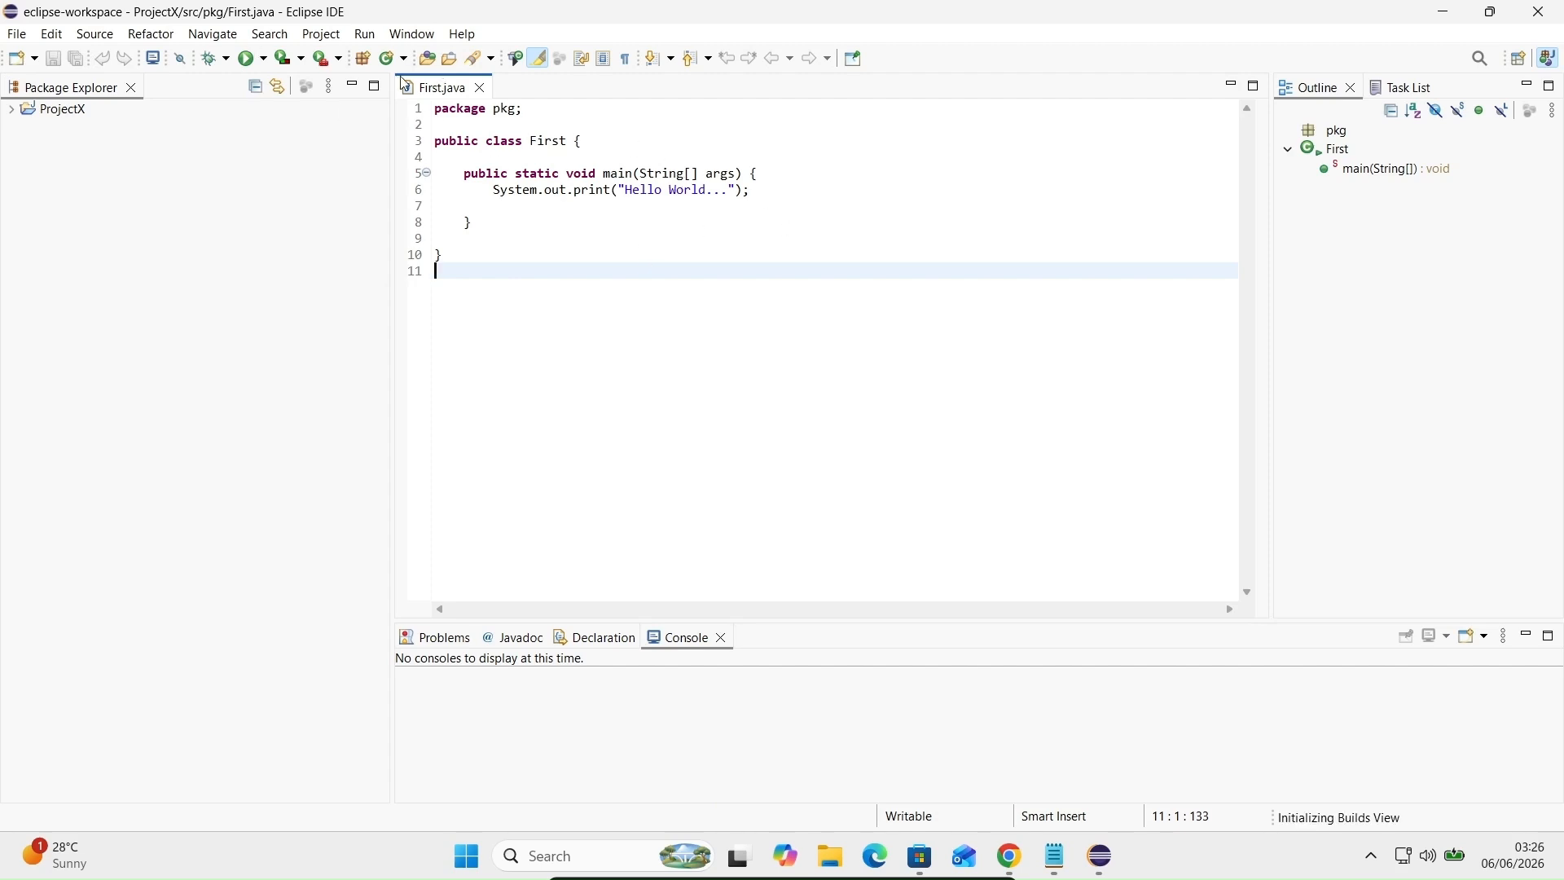
{"action": "left_click", "coordinate": [461, 34]}
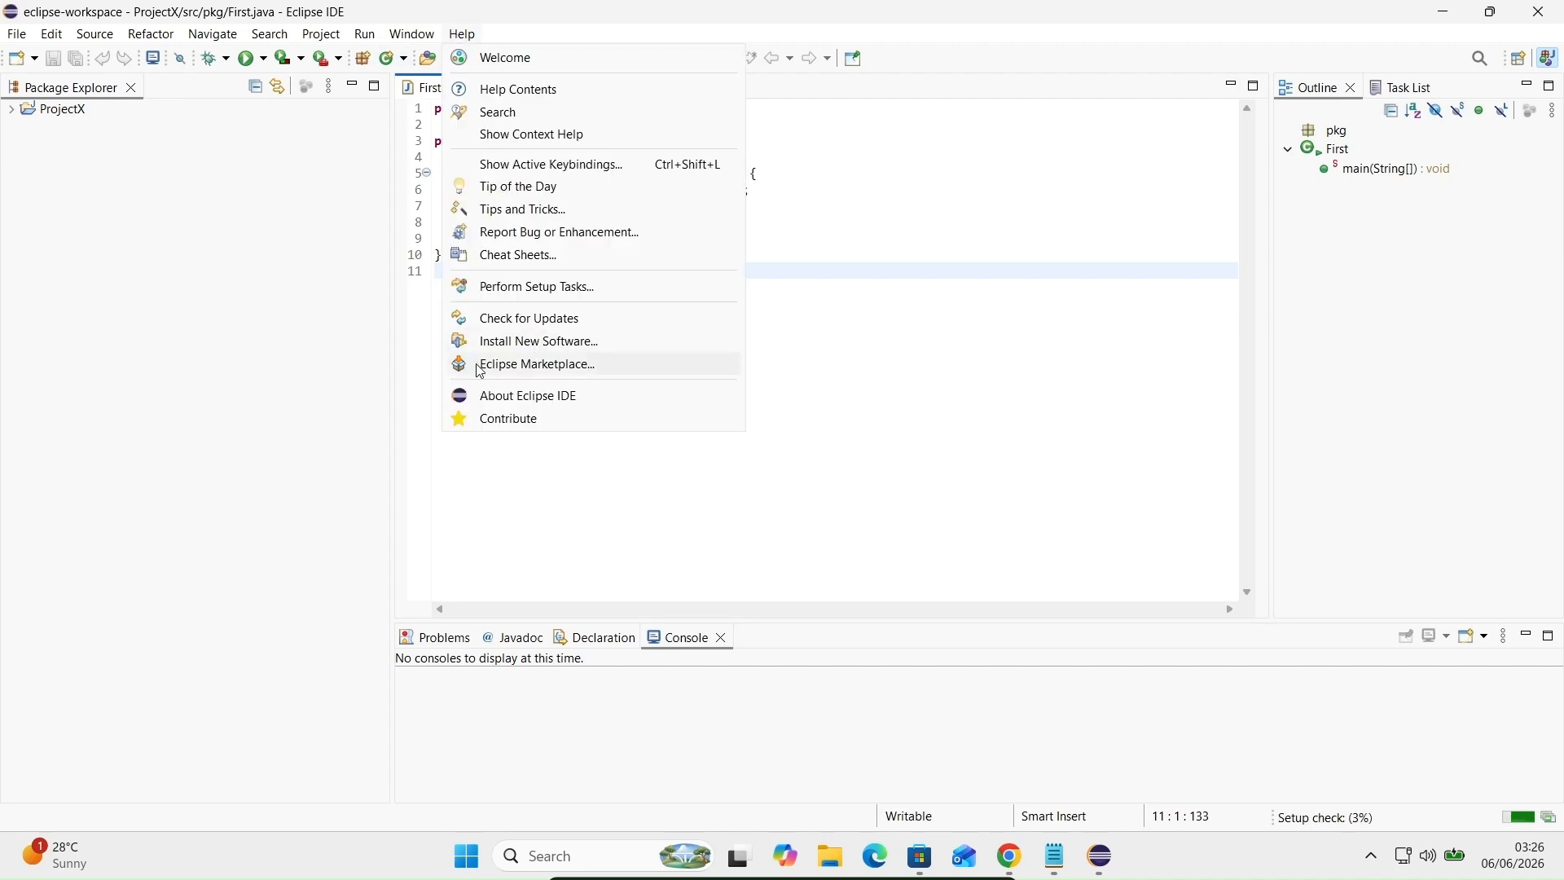
Step: Search the Eclipse Marketplace for 'github copilot'
{"action": "left_click", "coordinate": [508, 366]}
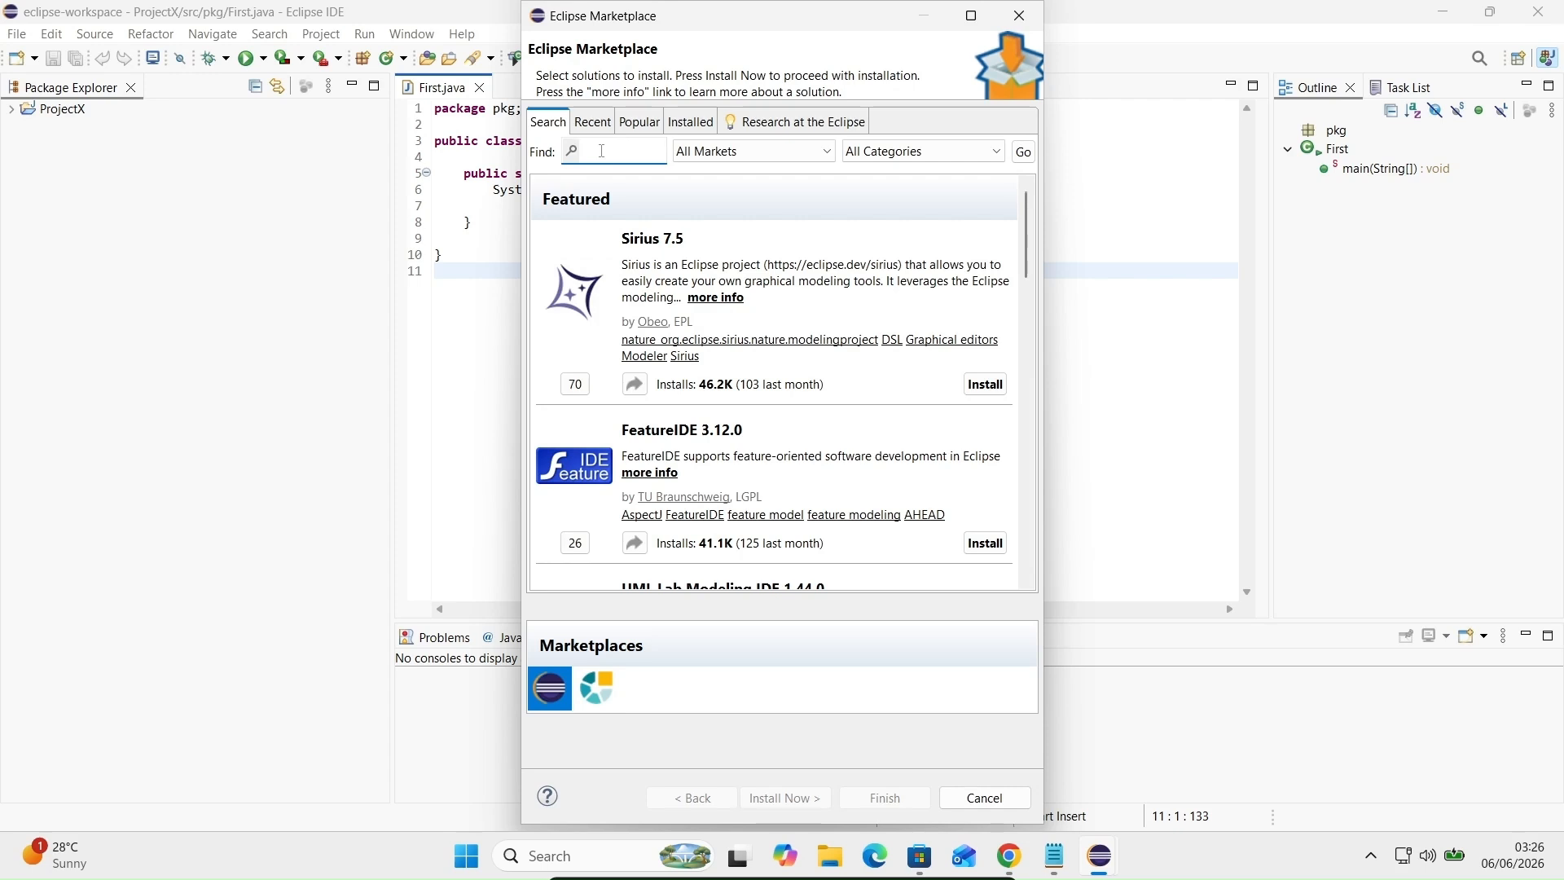
{"action": "type", "text": "g"}
{"action": "type", "text": "ithu"}
{"action": "type", "text": "b co"}
{"action": "type", "text": "pilot"}
{"action": "key", "text": "Return"}
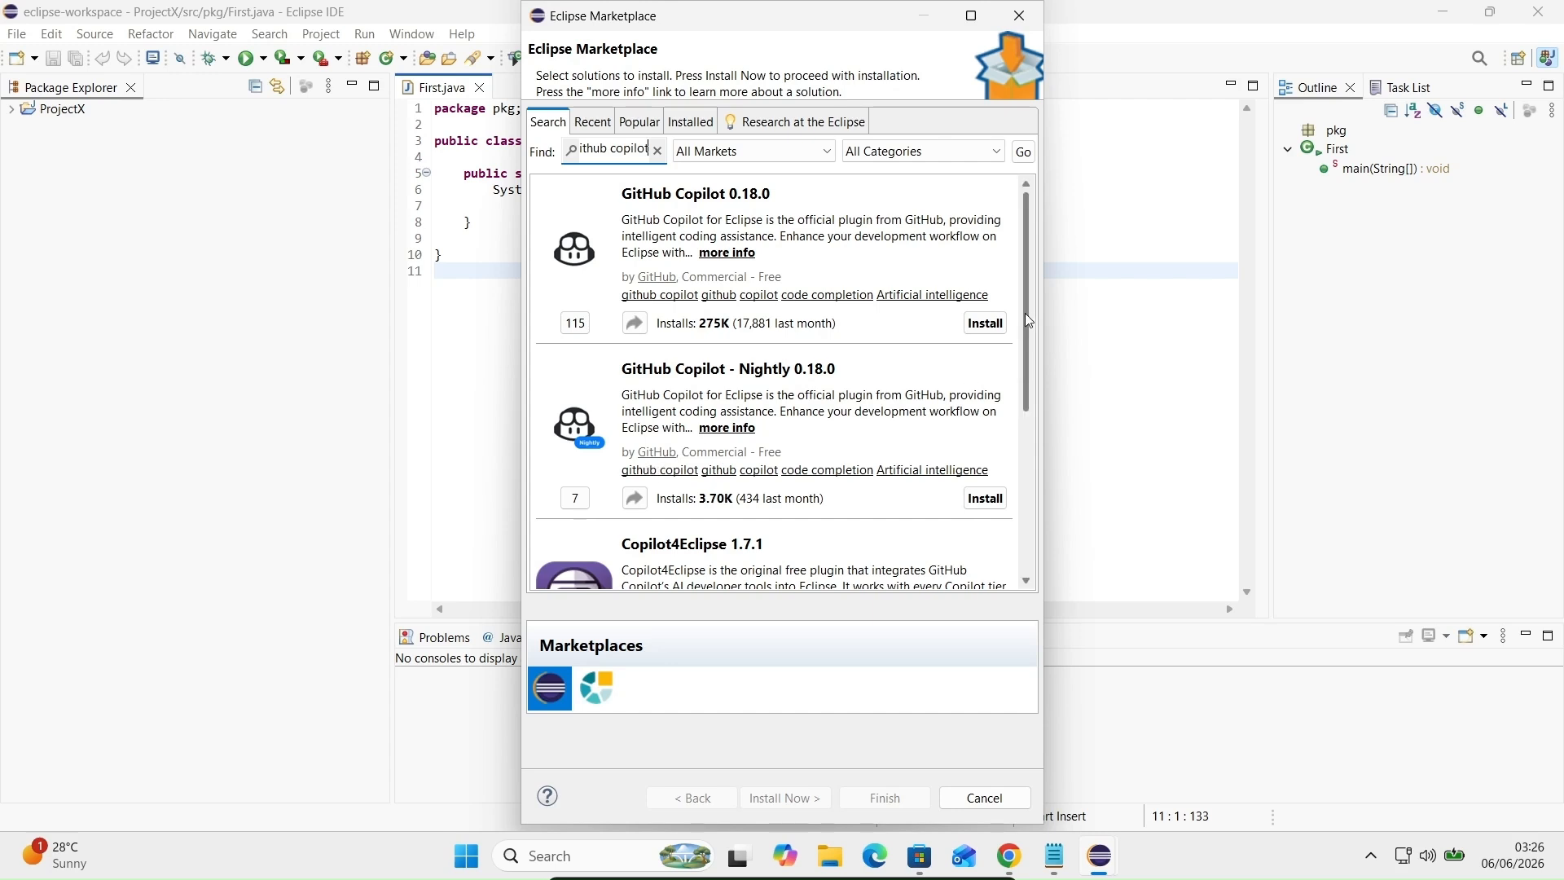
{"action": "mouse_move", "coordinate": [1024, 309]}
{"action": "left_mouse_down"}
{"action": "mouse_move", "coordinate": [1029, 397]}
{"action": "mouse_move", "coordinate": [1015, 298]}
{"action": "left_mouse_up"}
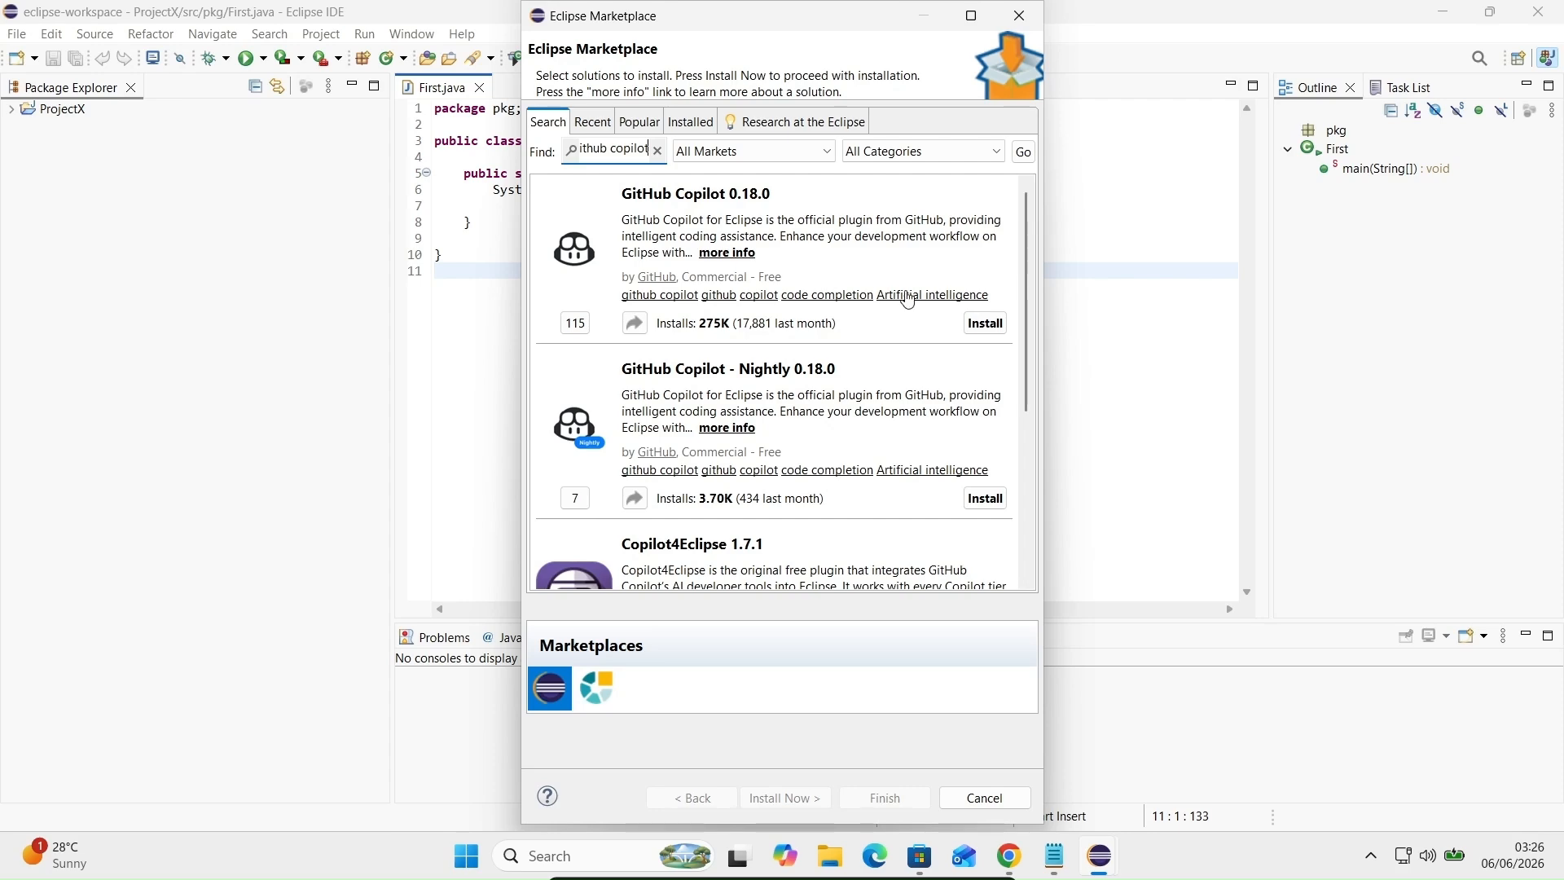
Step: Install GitHub Copilot 0.18.0, accepting its license agreement
{"action": "left_click", "coordinate": [985, 323]}
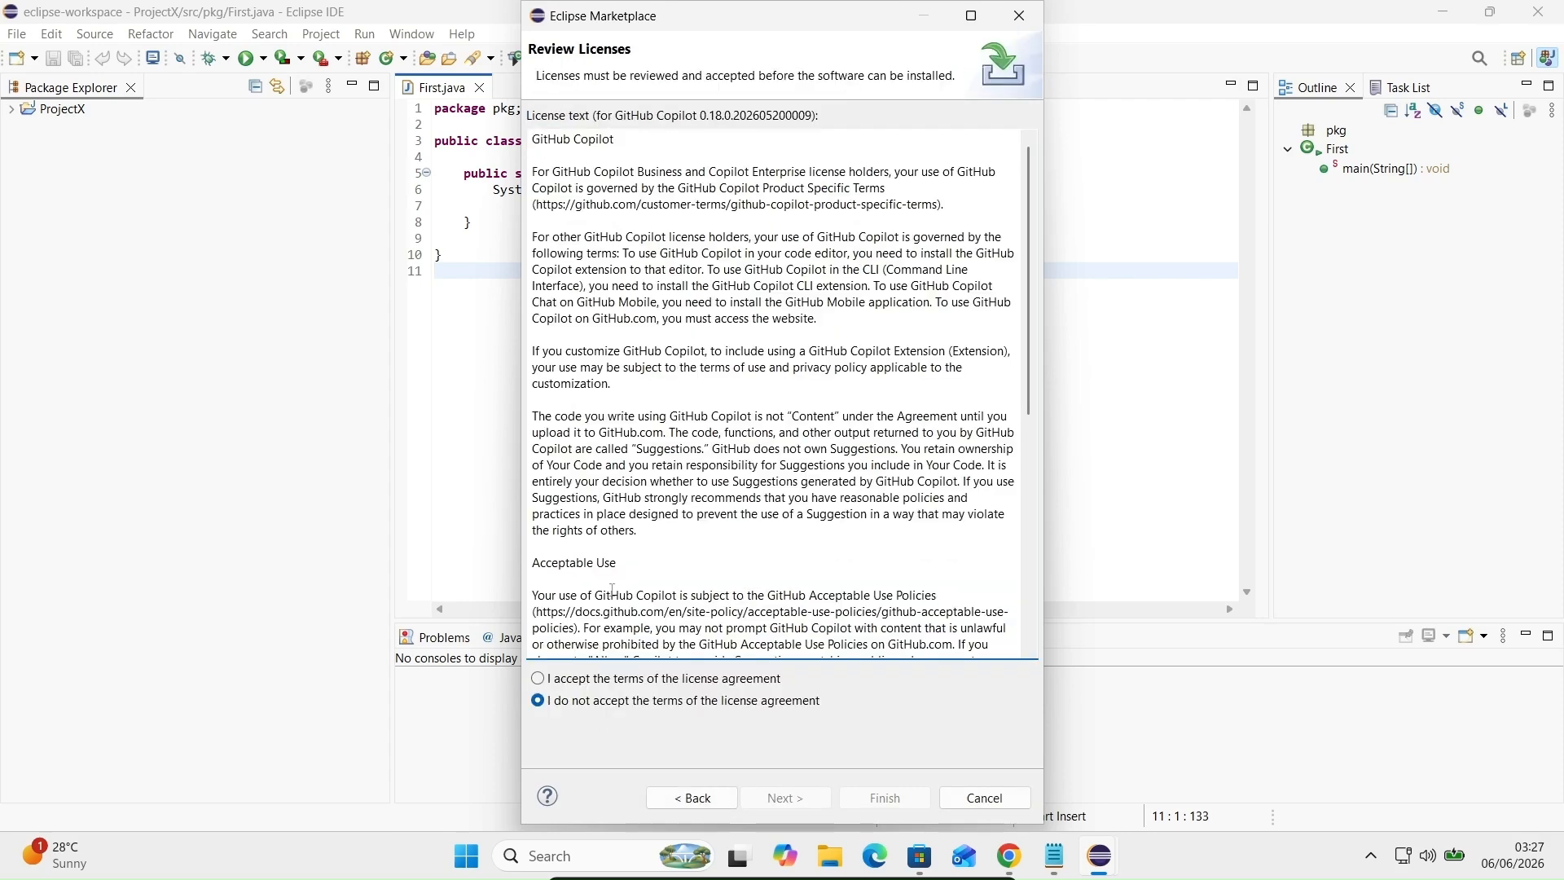
{"action": "left_click", "coordinate": [540, 679]}
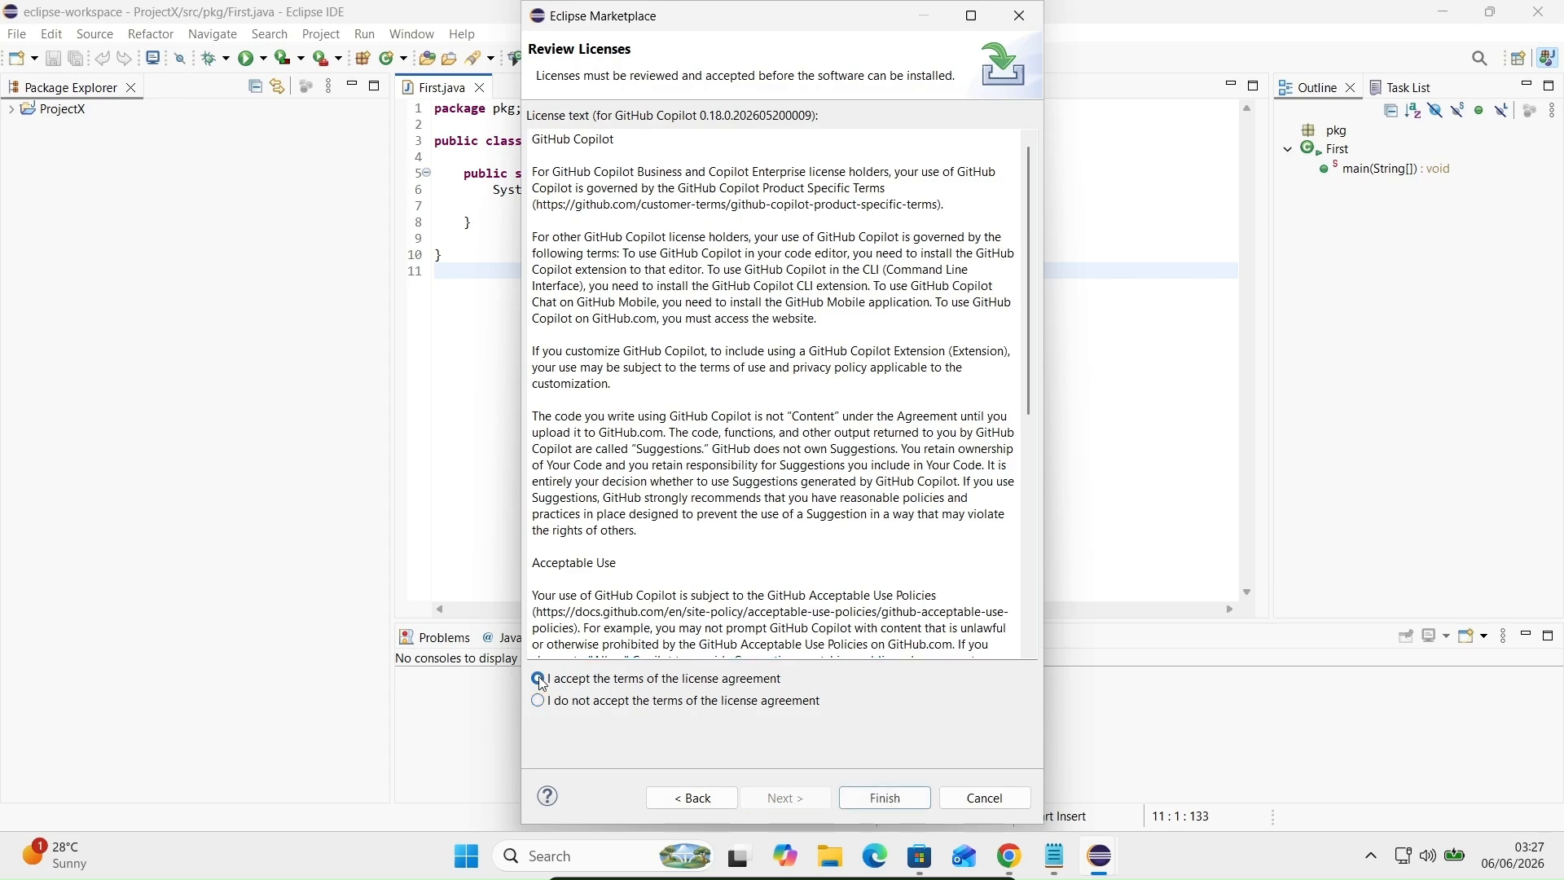
{"action": "left_click", "coordinate": [887, 798]}
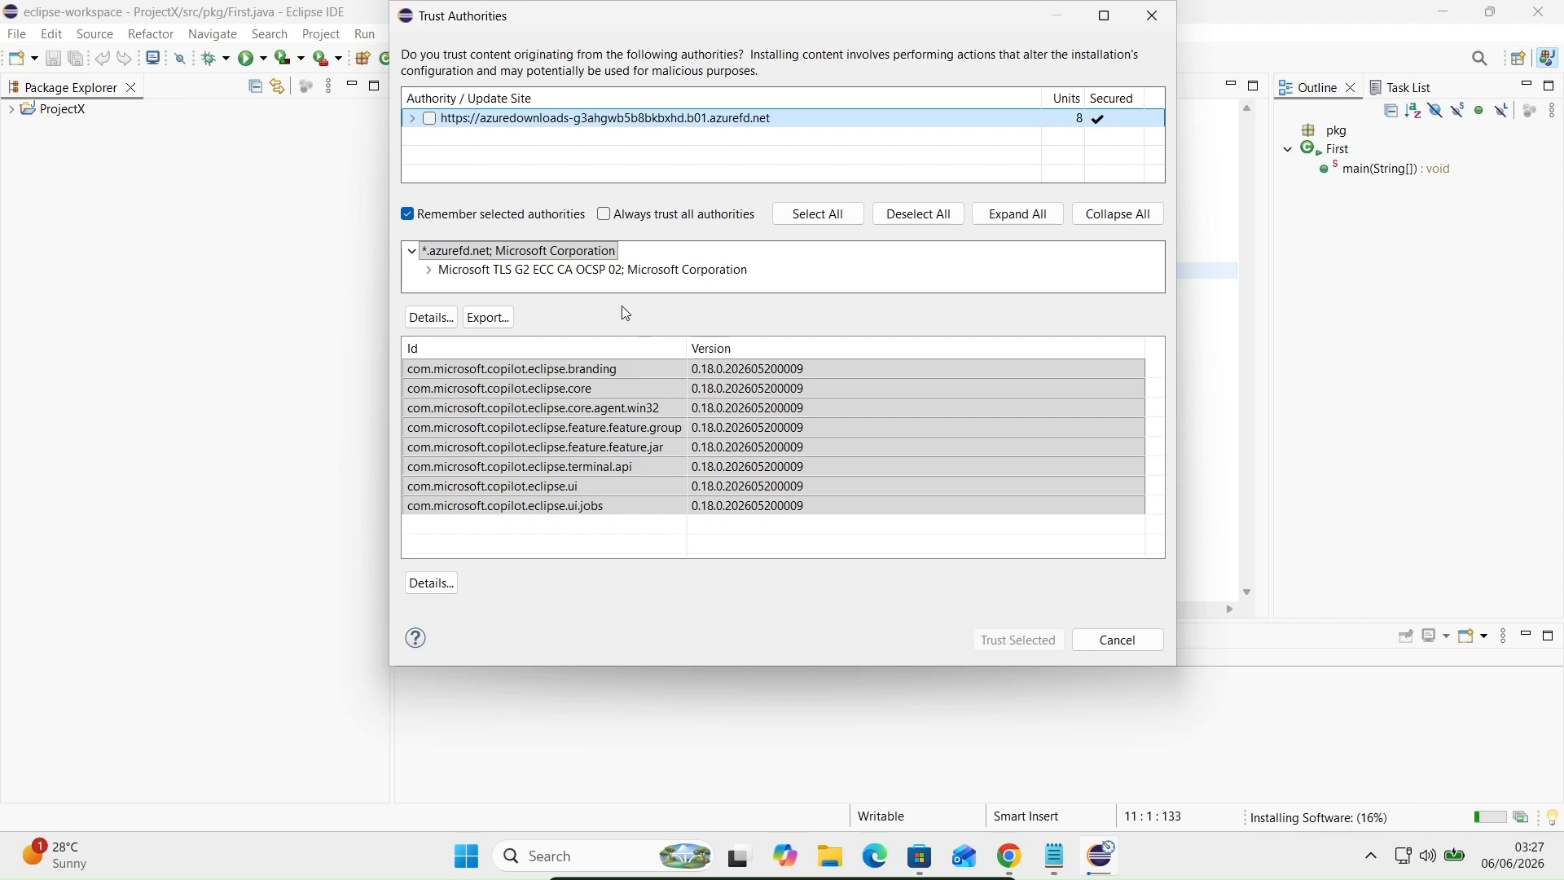
Step: Trust the Microsoft azurefd.net update site so the Copilot installation finishes
{"action": "left_click", "coordinate": [426, 121]}
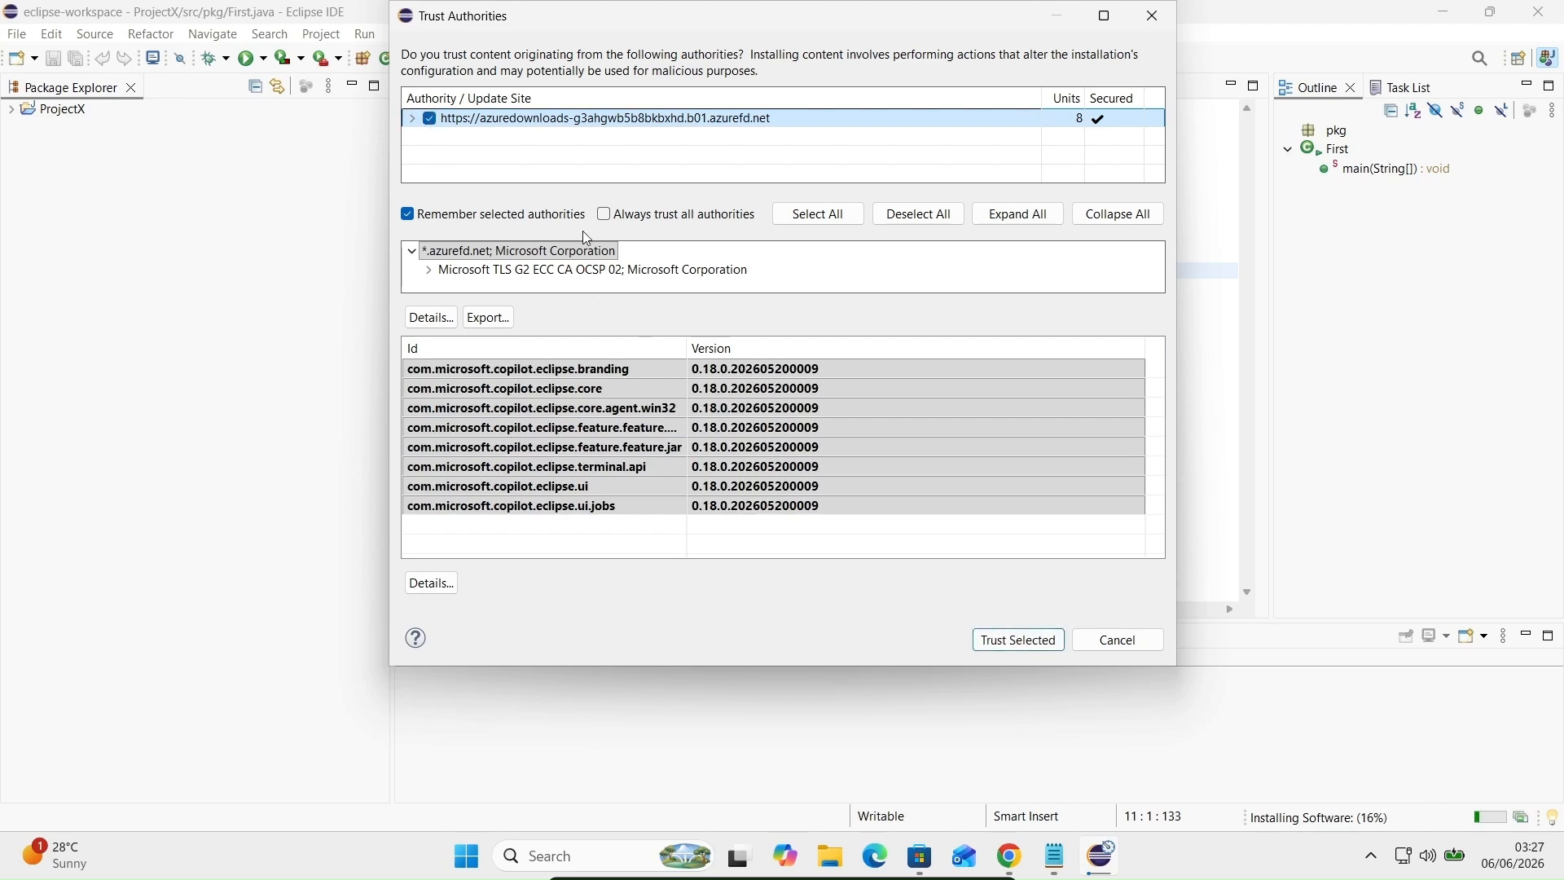
{"action": "left_click", "coordinate": [1010, 644]}
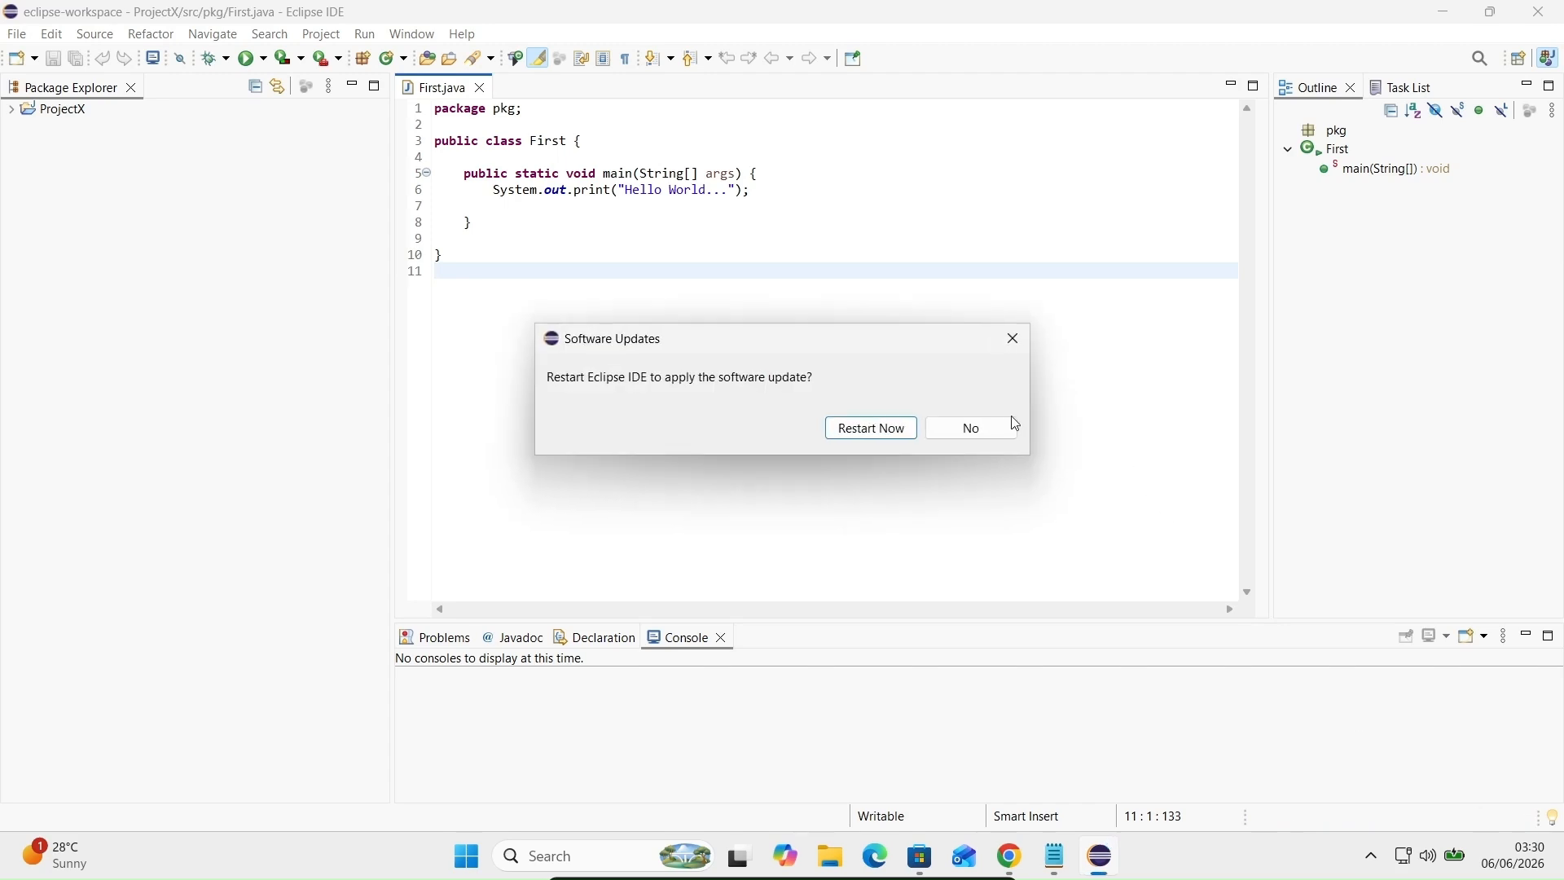
Step: Restart Eclipse now to apply the GitHub Copilot installation
{"action": "left_click", "coordinate": [853, 433]}
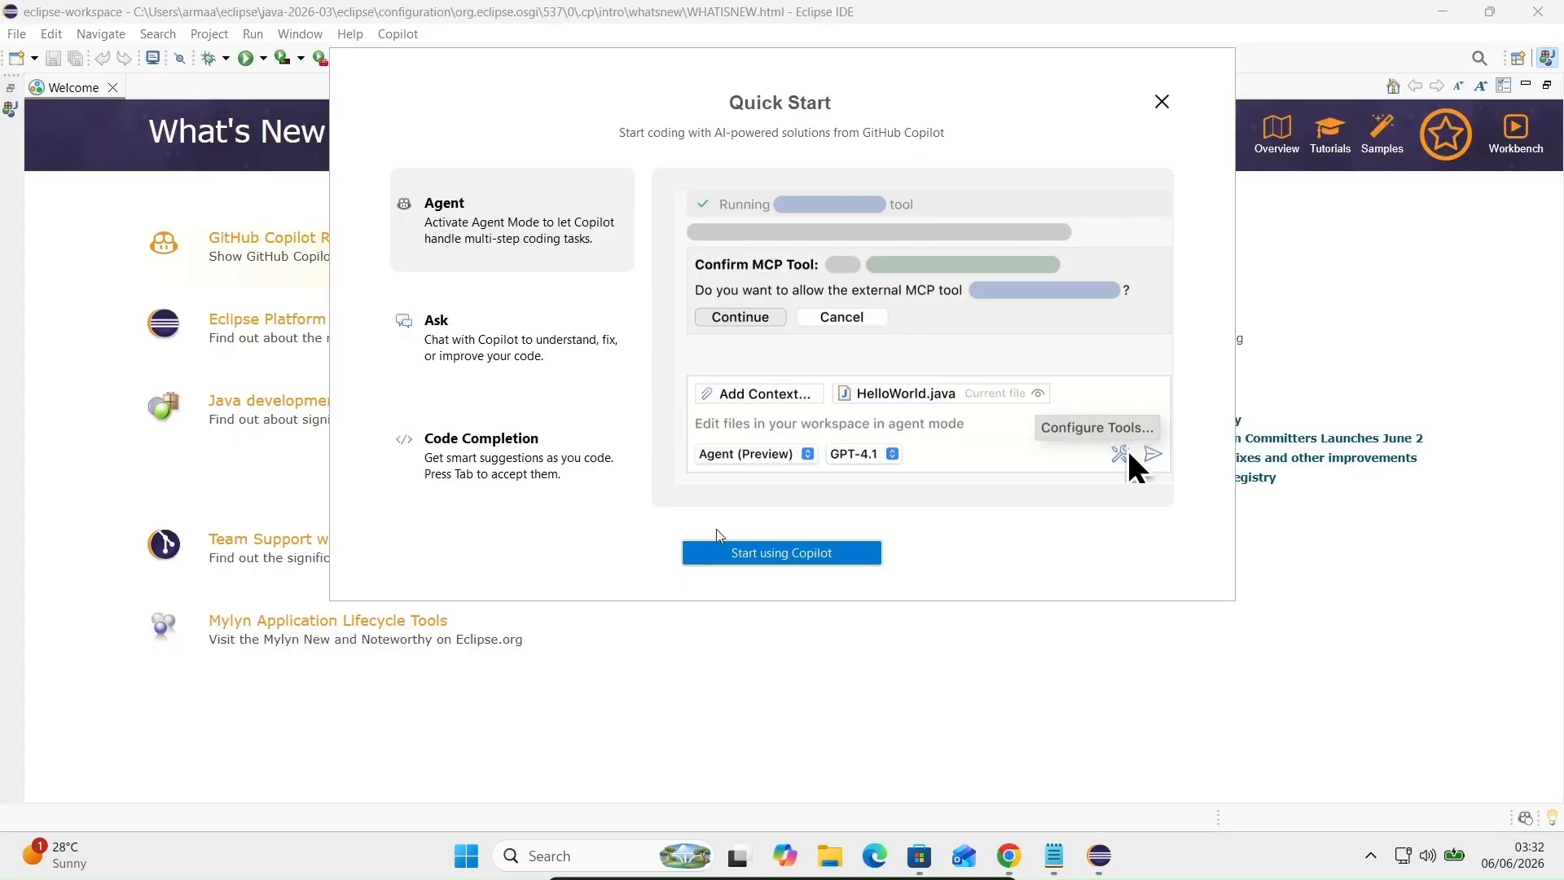
Step: Dismiss the Copilot Quick Start and begin the GitHub sign-in from the Chat view
{"action": "left_click", "coordinate": [764, 560]}
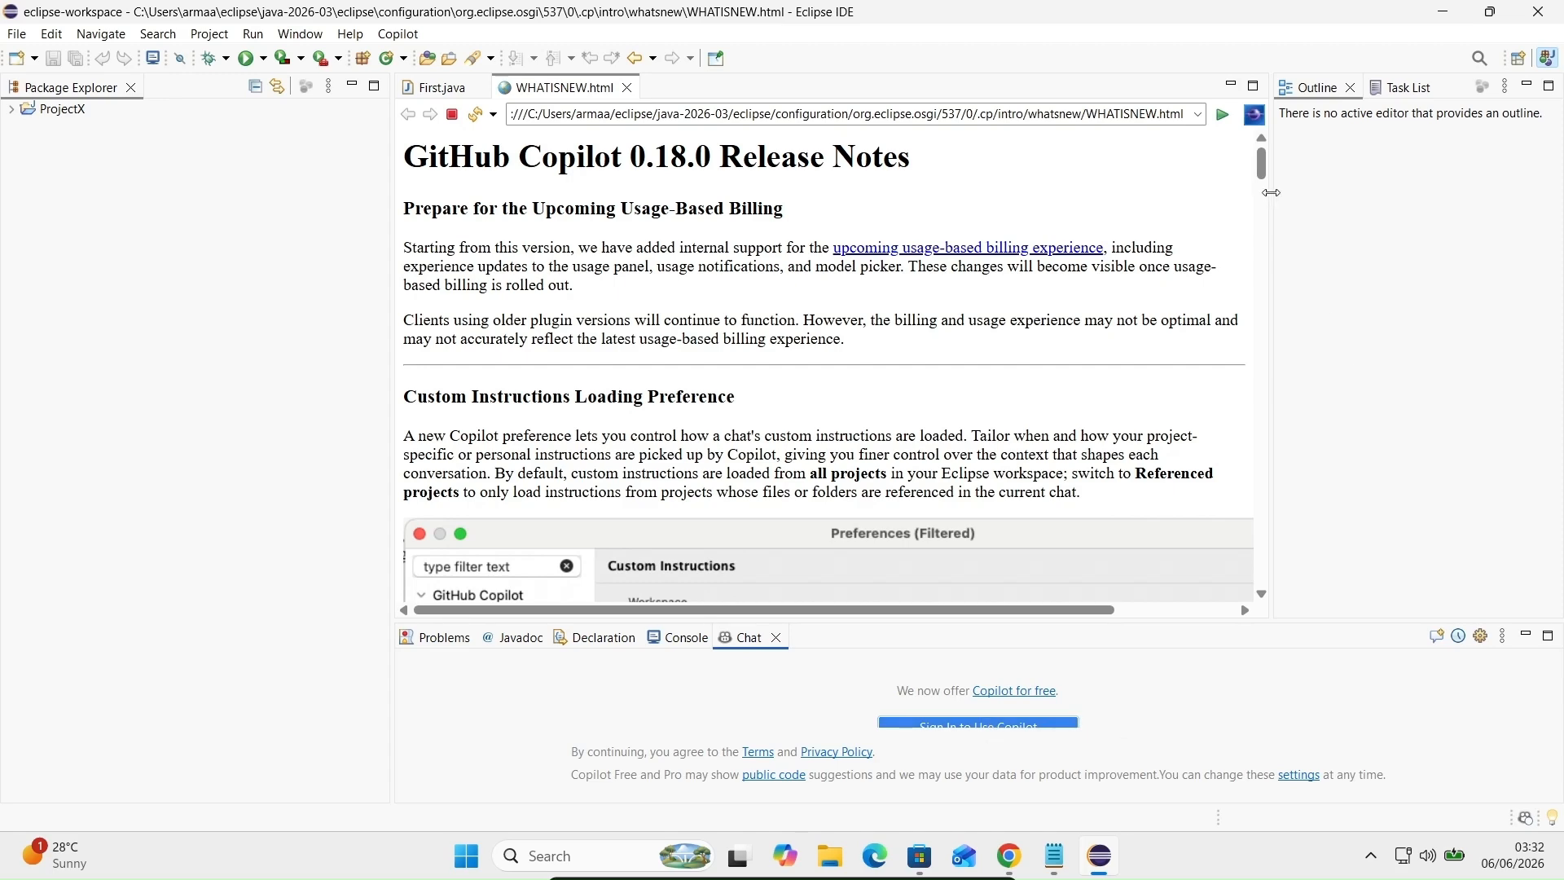
{"action": "mouse_move", "coordinate": [1265, 172]}
{"action": "left_mouse_down"}
{"action": "mouse_move", "coordinate": [1263, 229]}
{"action": "mouse_move", "coordinate": [1252, 171]}
{"action": "left_mouse_up"}
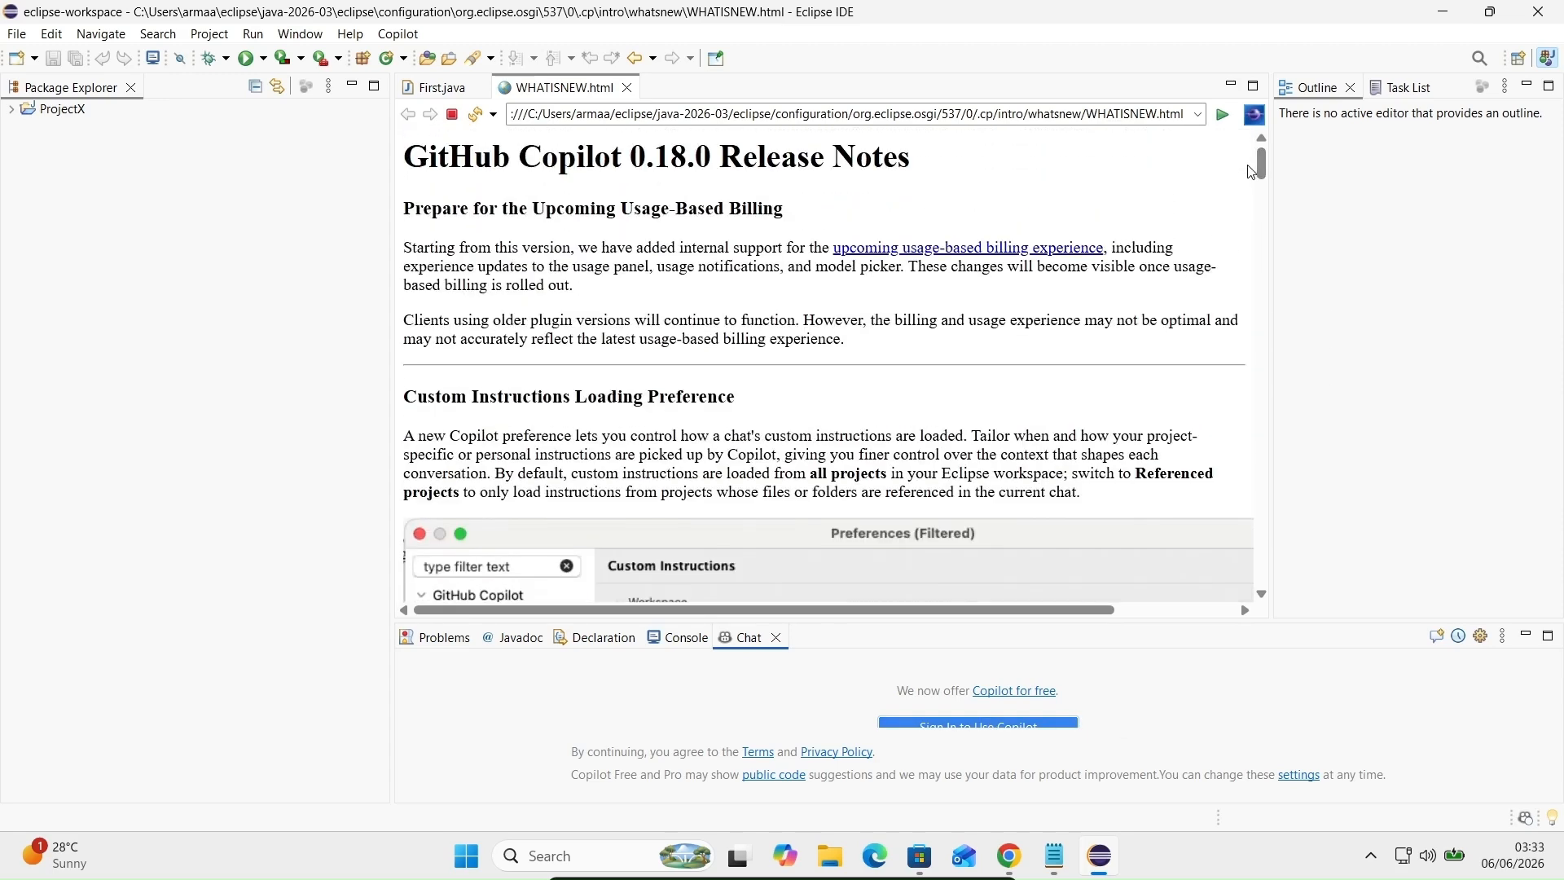
{"action": "left_click", "coordinate": [945, 725]}
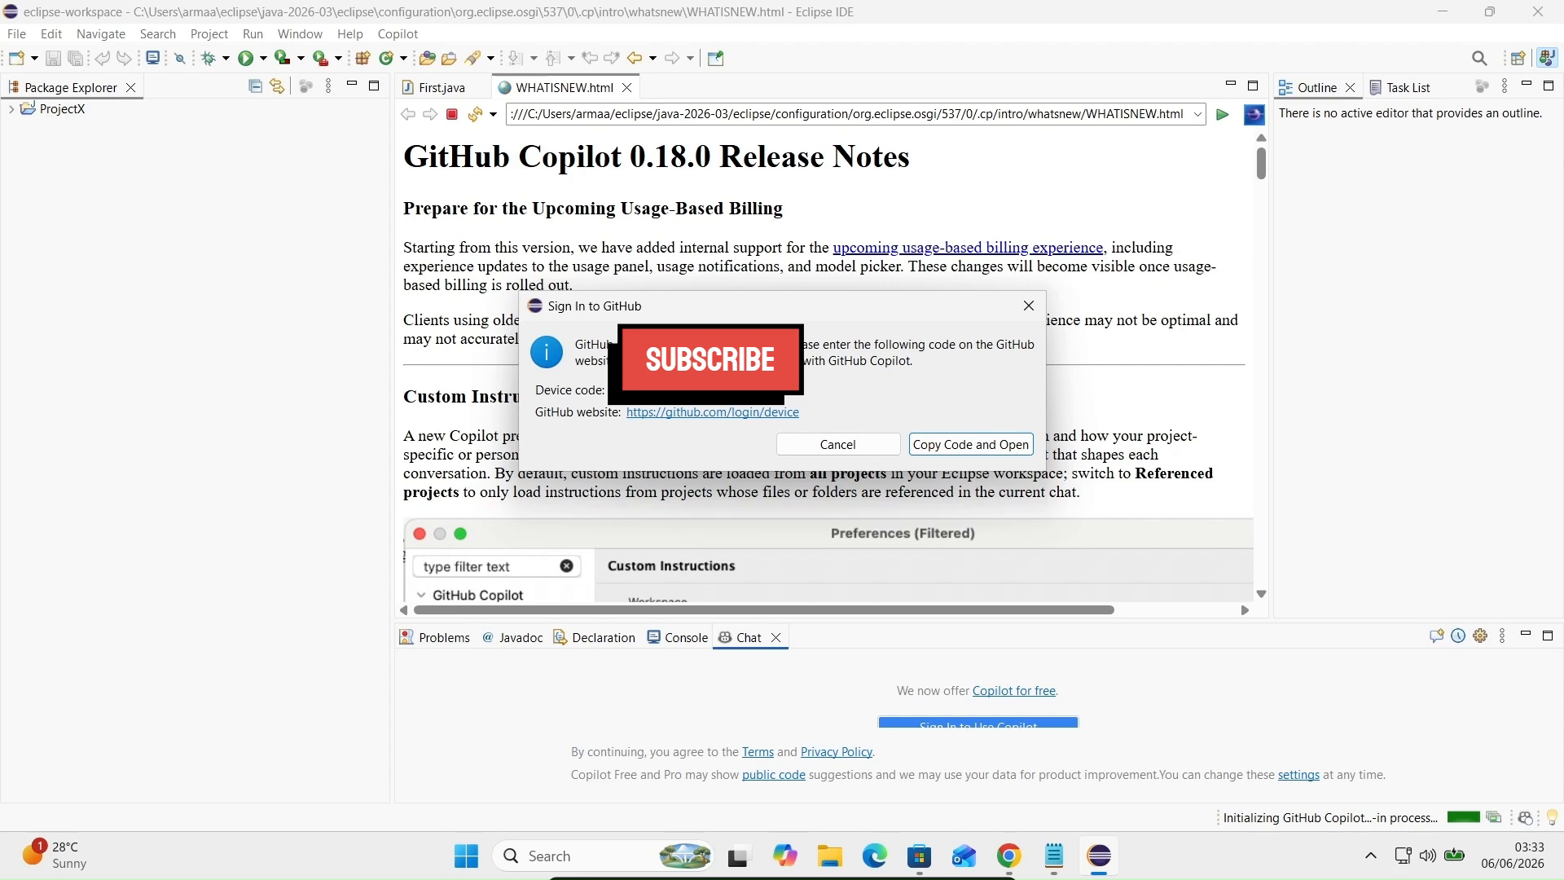
Step: Copy the device code, complete GitHub's device login in Edge, and return to Eclipse
{"action": "left_click", "coordinate": [957, 448]}
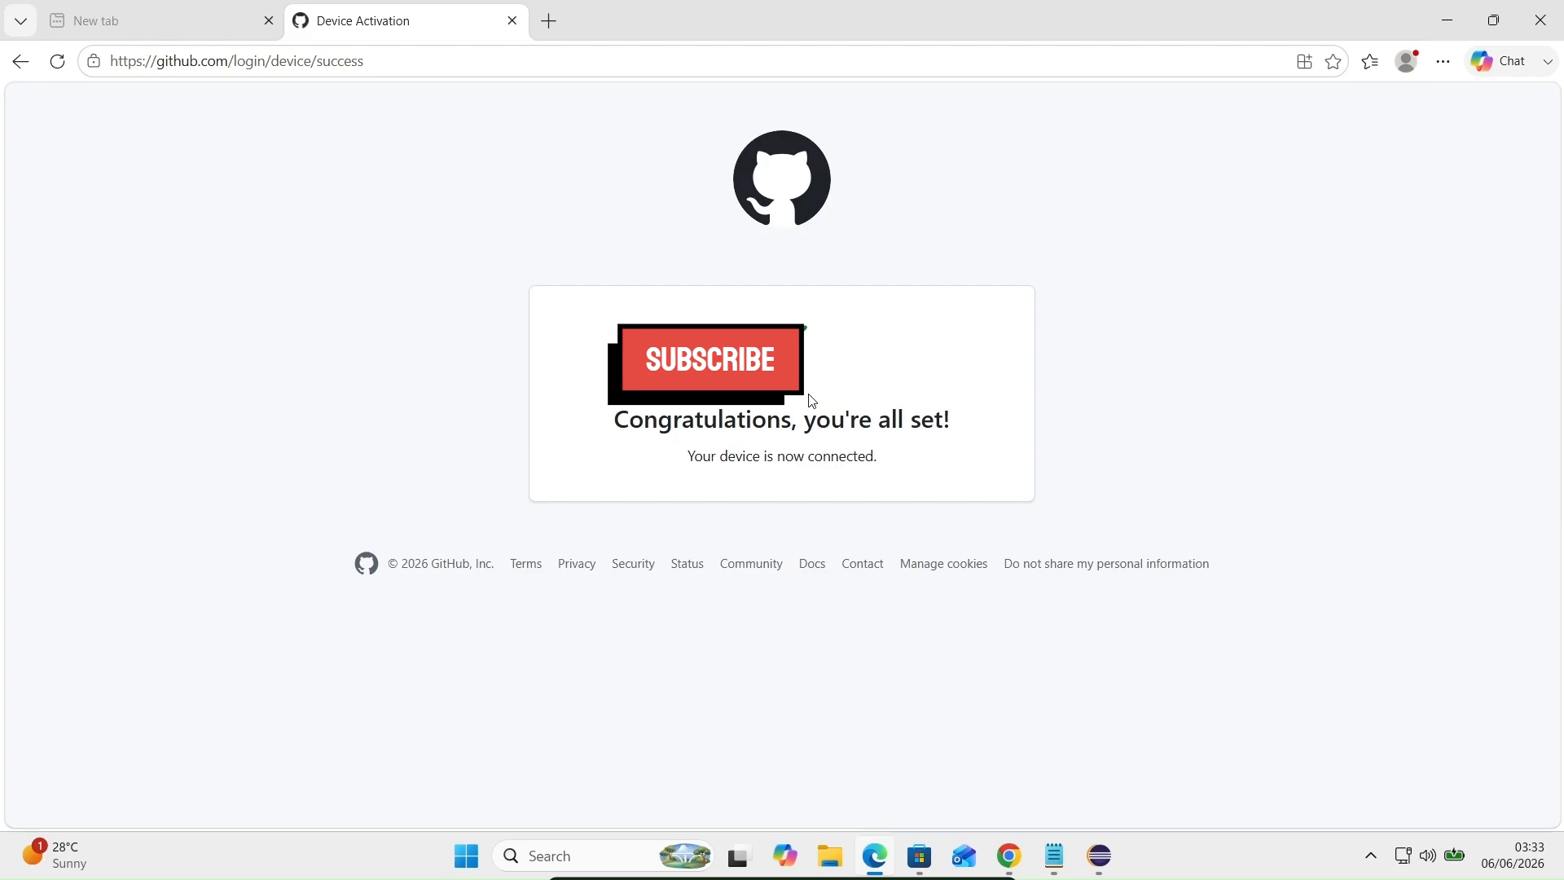
{"action": "left_click", "coordinate": [1447, 18]}
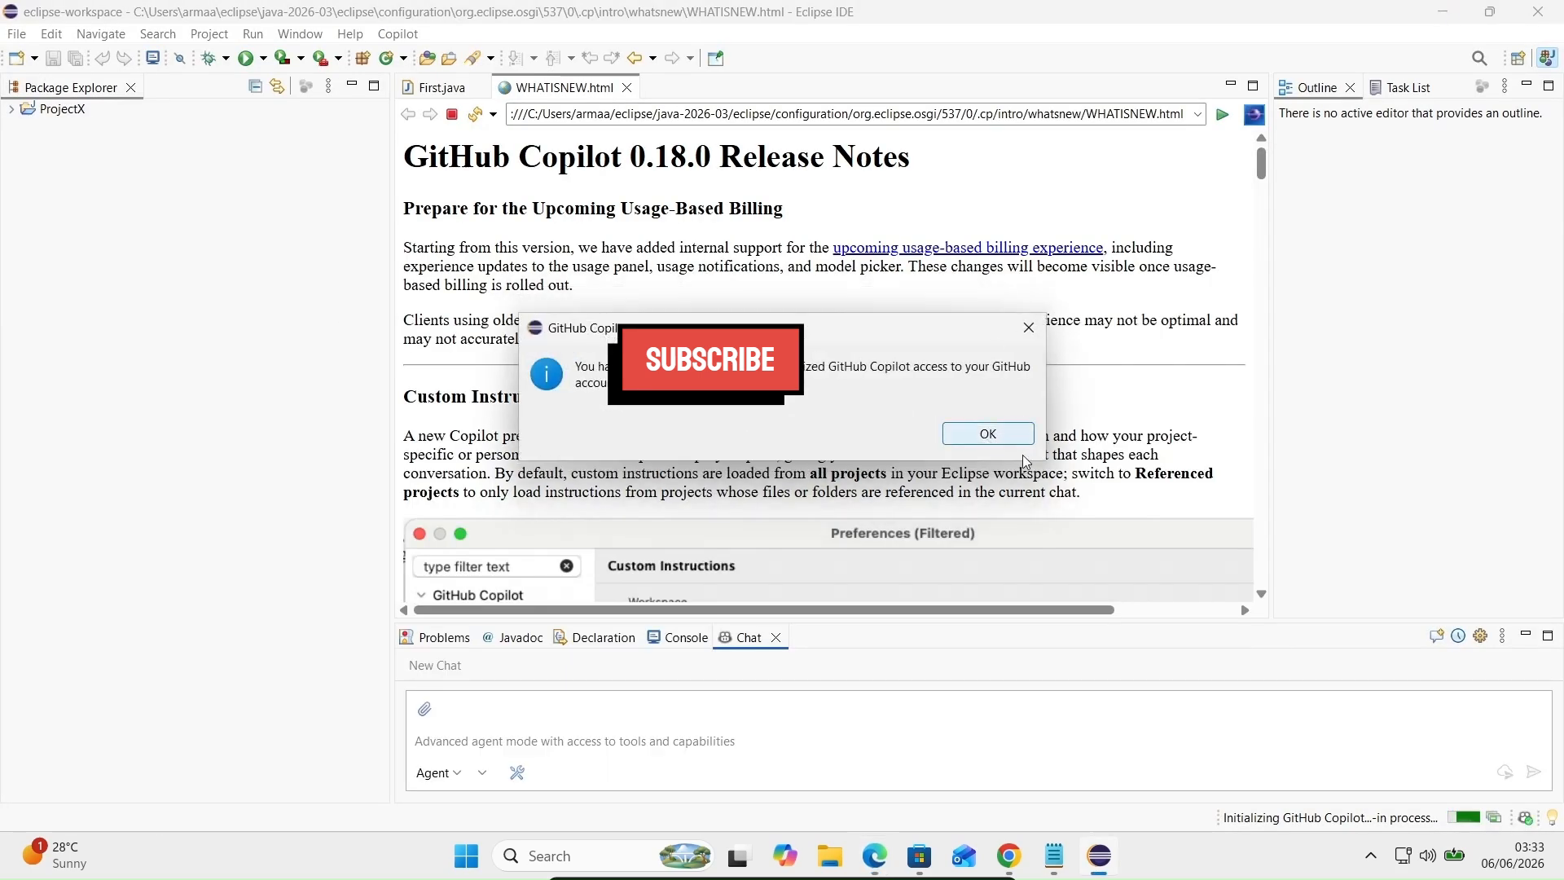
Step: Acknowledge Copilot's authorization, keep the GPT-5 mini model, and close the release notes page
{"action": "left_click", "coordinate": [1001, 437]}
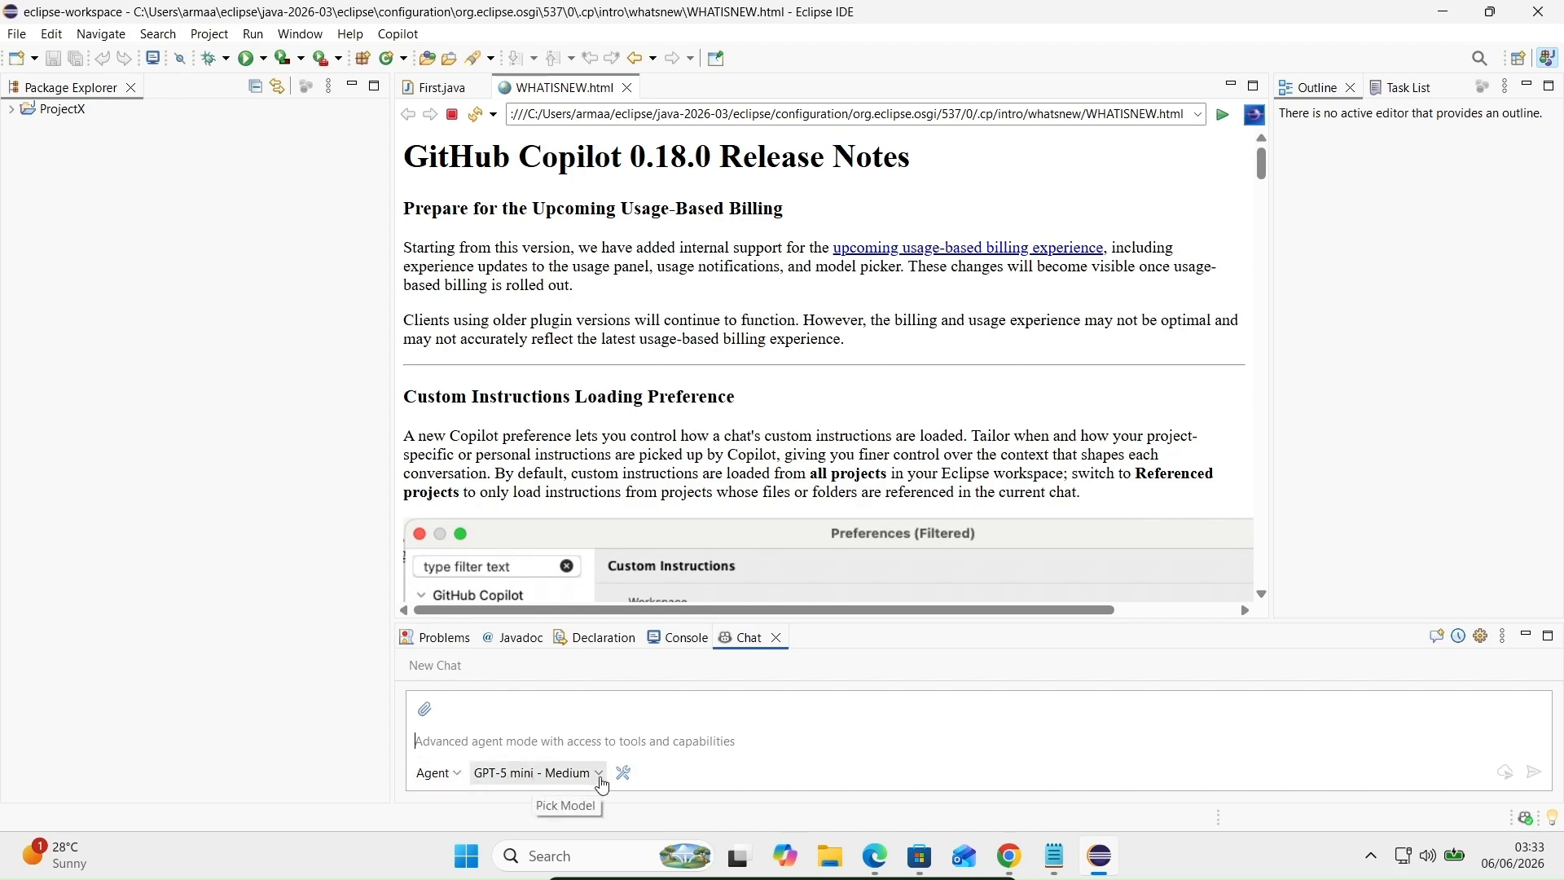
{"action": "left_click", "coordinate": [601, 783]}
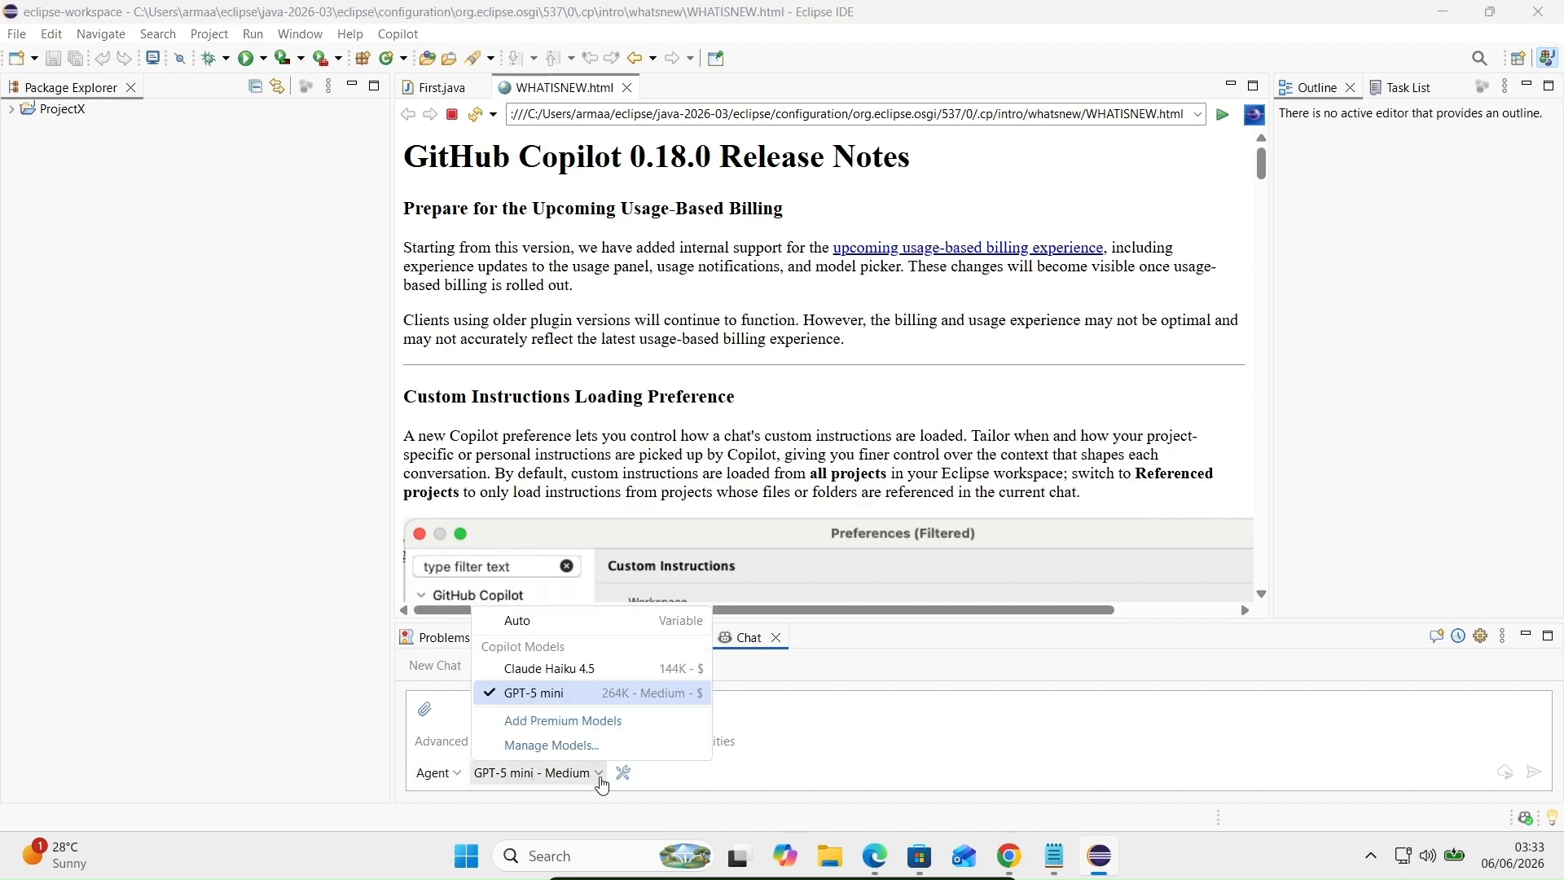
{"action": "left_click", "coordinate": [601, 783]}
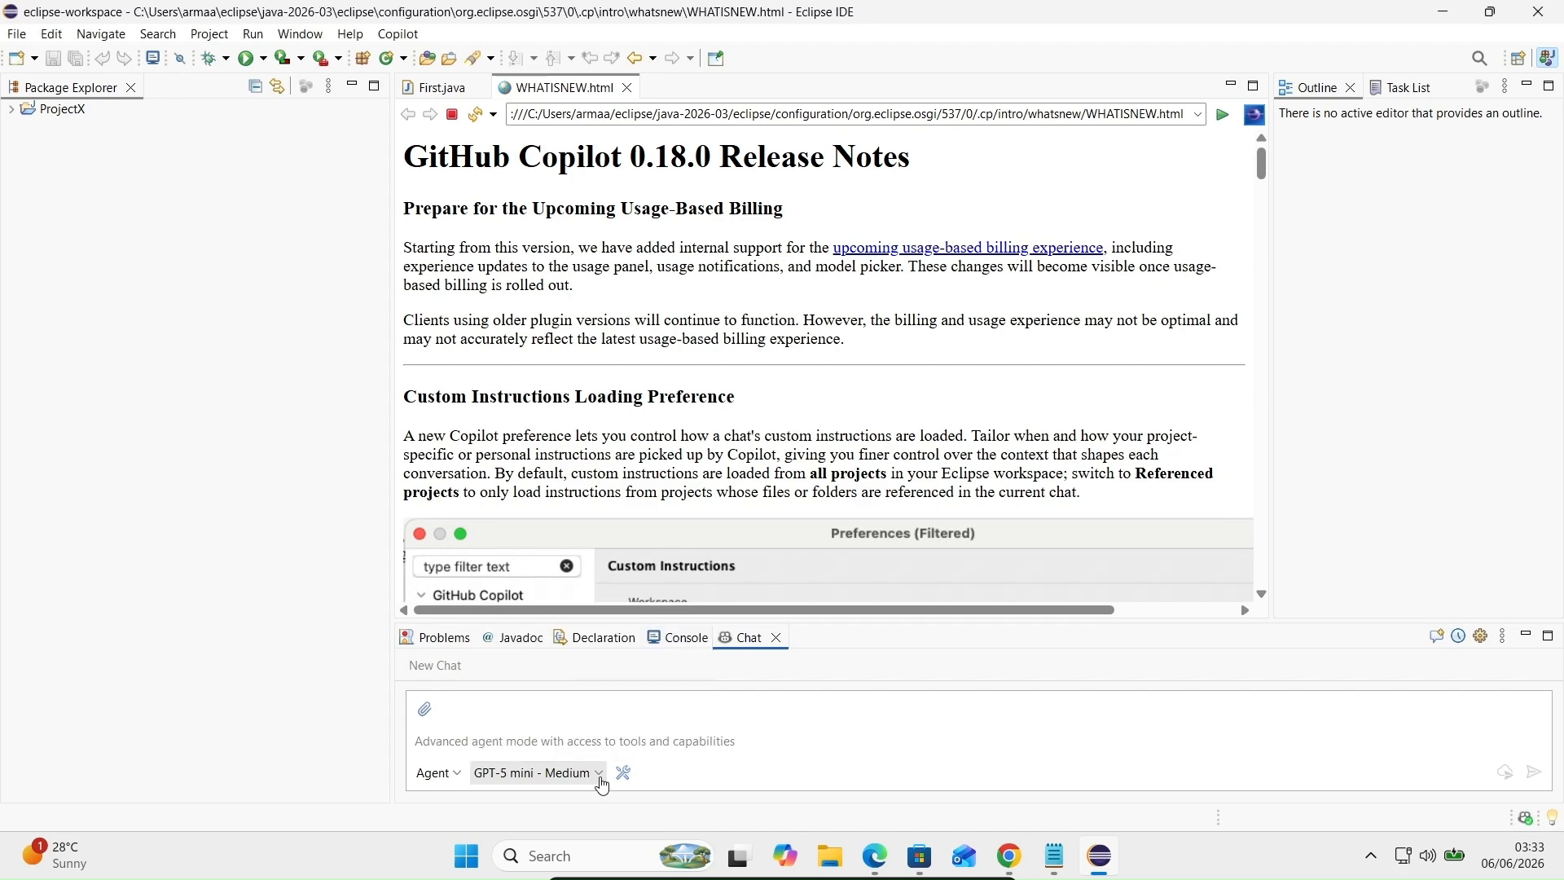
{"action": "left_click", "coordinate": [626, 87]}
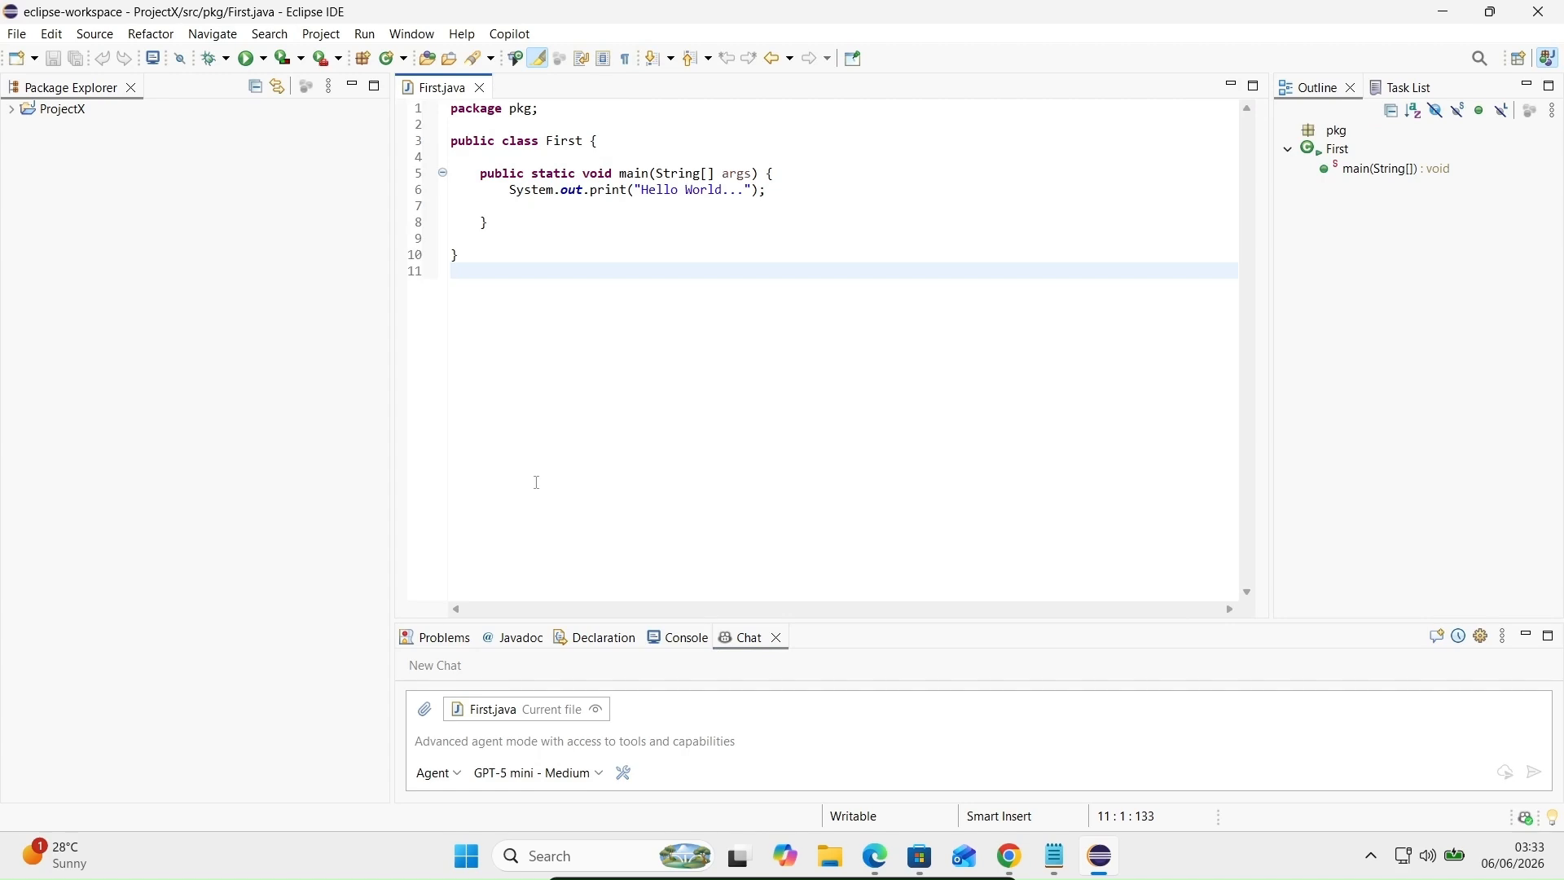
Step: Ask Copilot Chat to add two numbers in Java inside the First class
{"action": "left_click", "coordinate": [499, 746]}
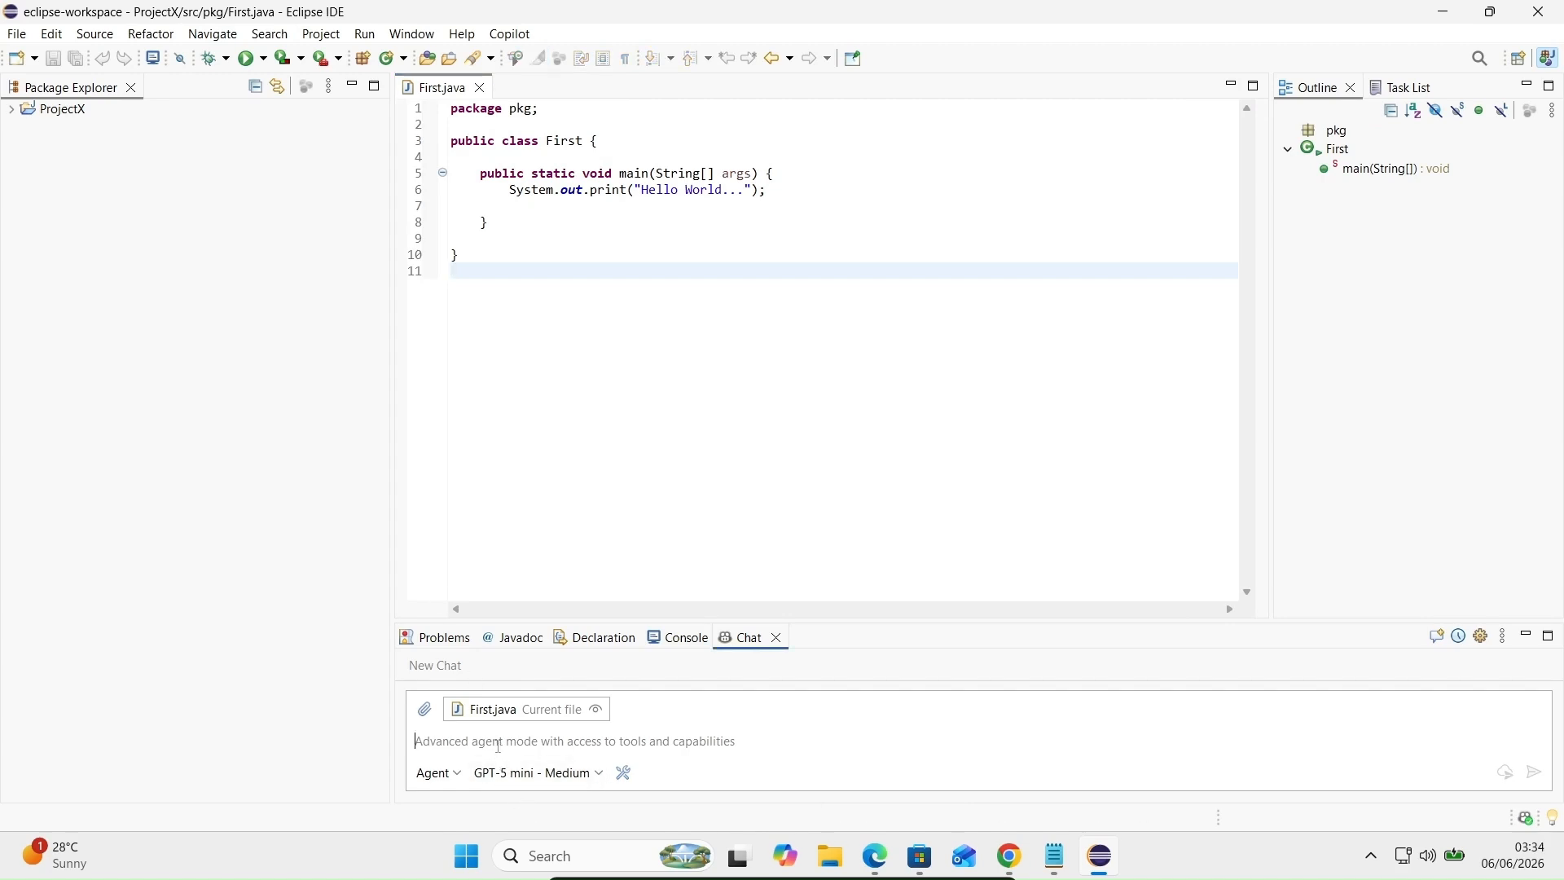
{"action": "type", "text": "add"}
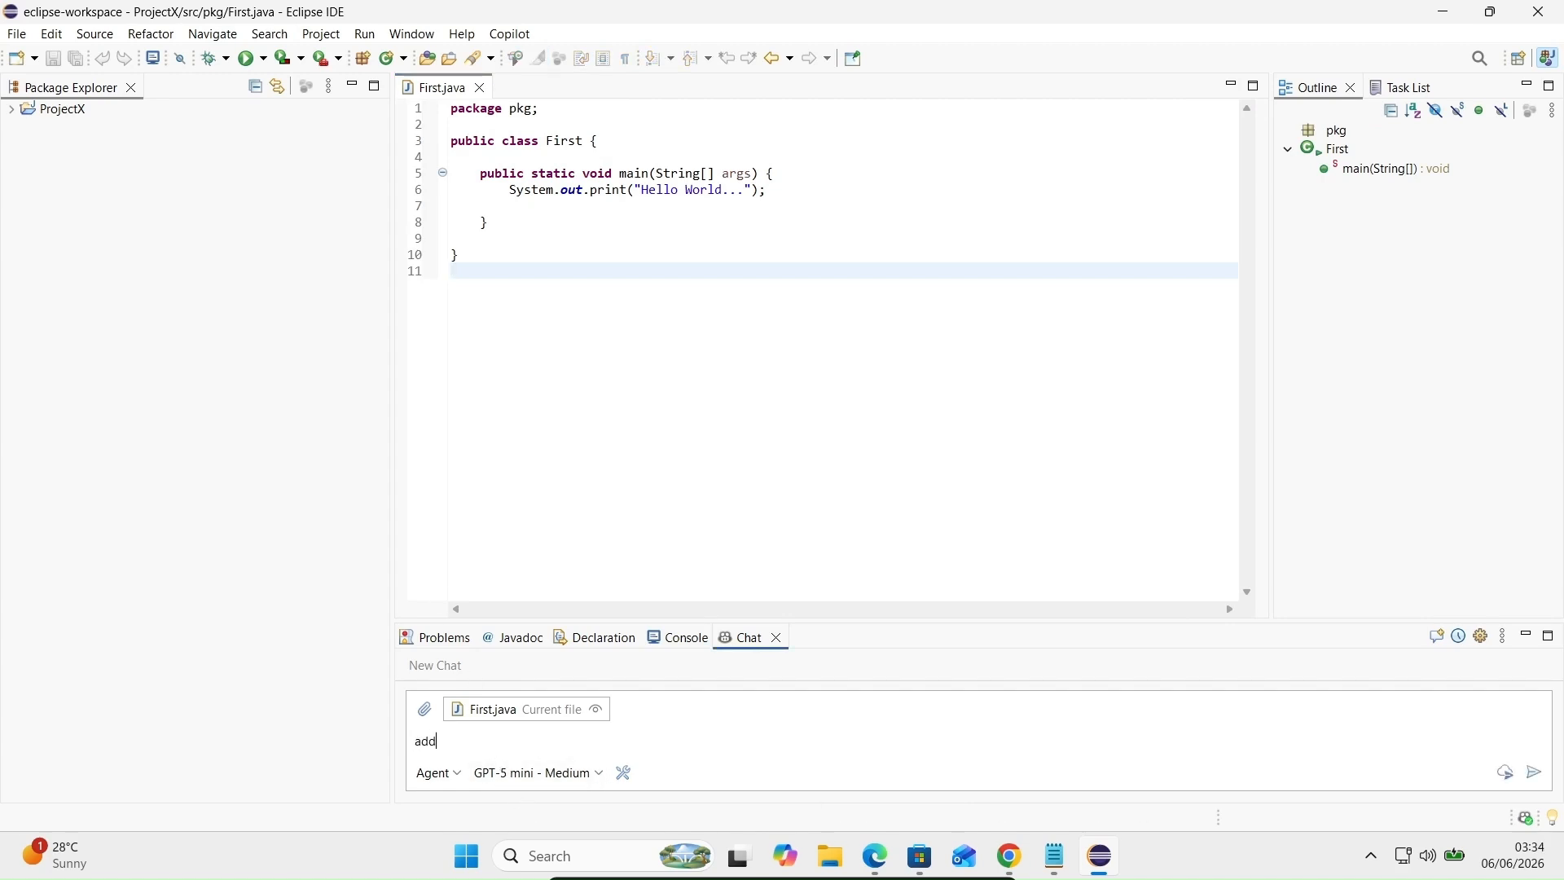
{"action": "type", "text": " two numbers in java and add into"}
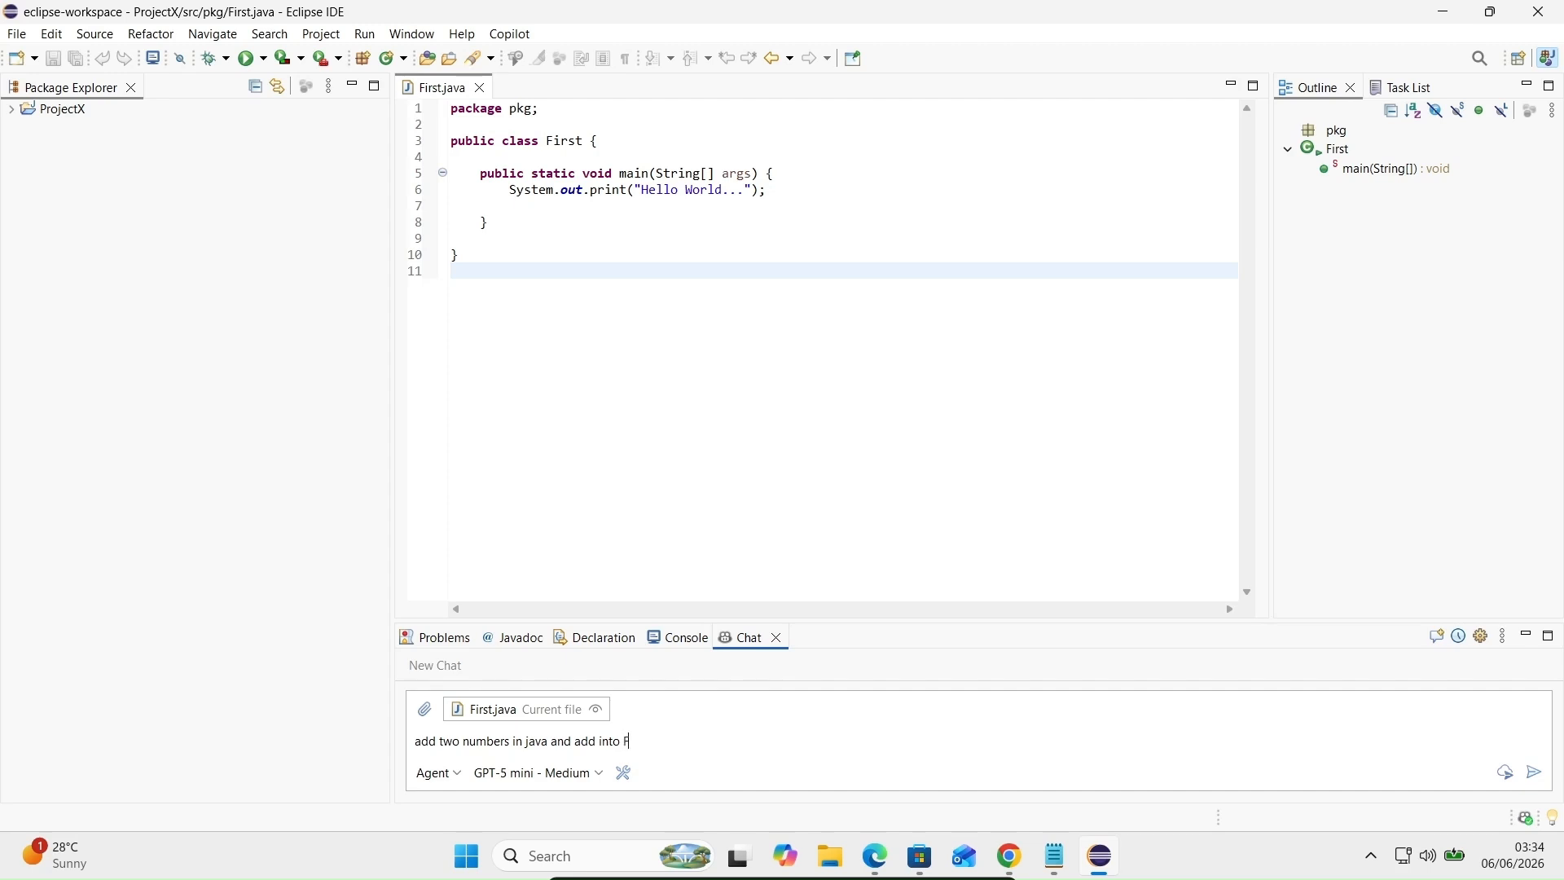
{"action": "type", "text": "First C"}
{"action": "type", "text": "s"}
{"action": "key", "text": "Return"}
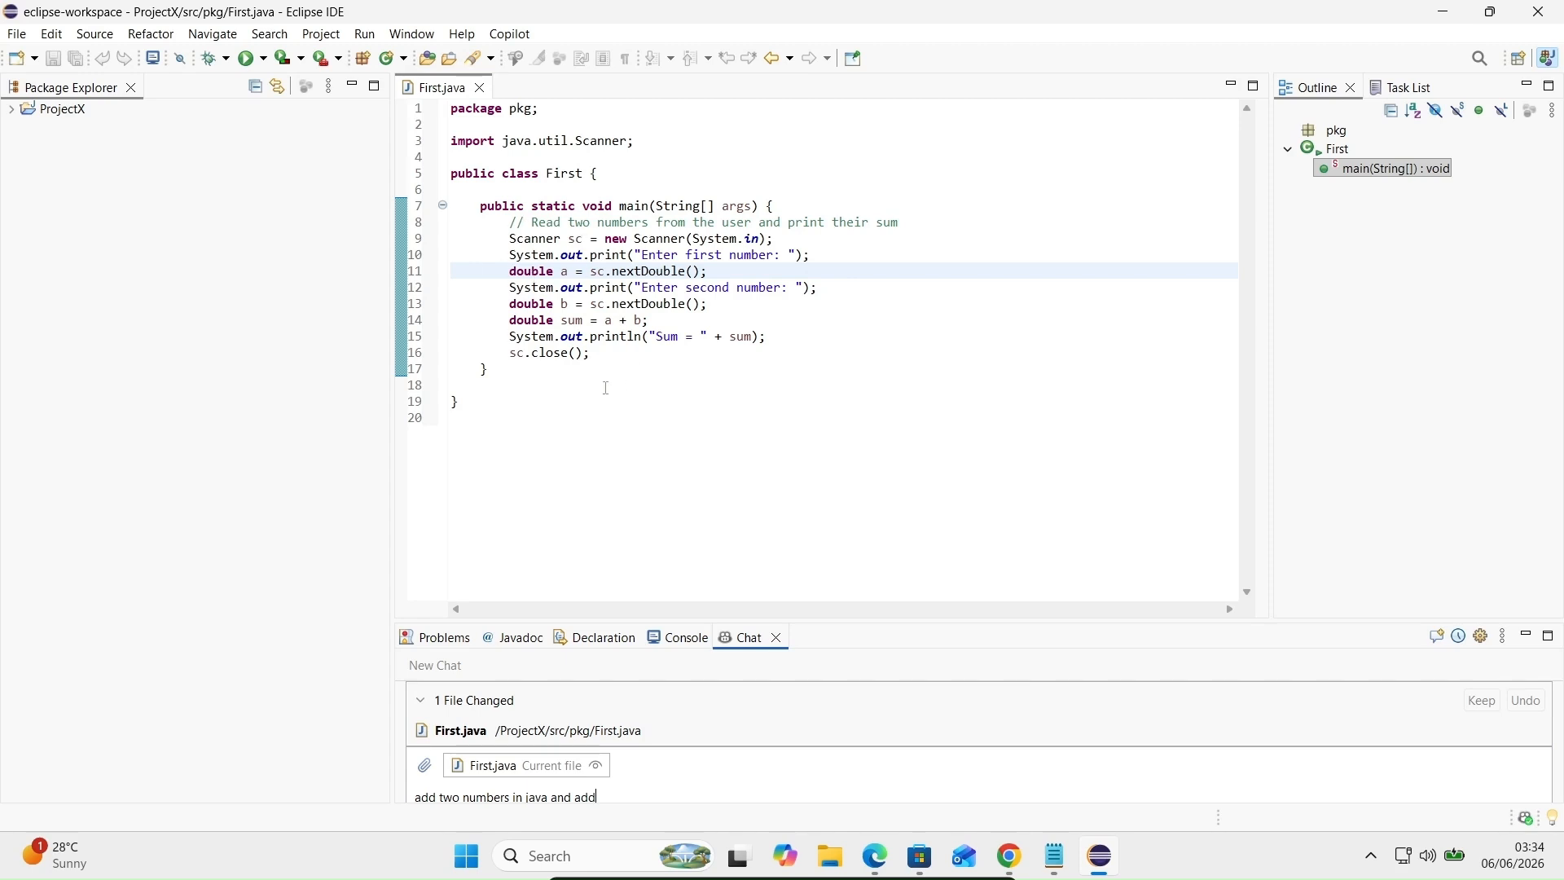
Step: Run First with inputs 9 and 7, getting Sum = 16.0, then close the console
{"action": "left_click", "coordinate": [248, 58]}
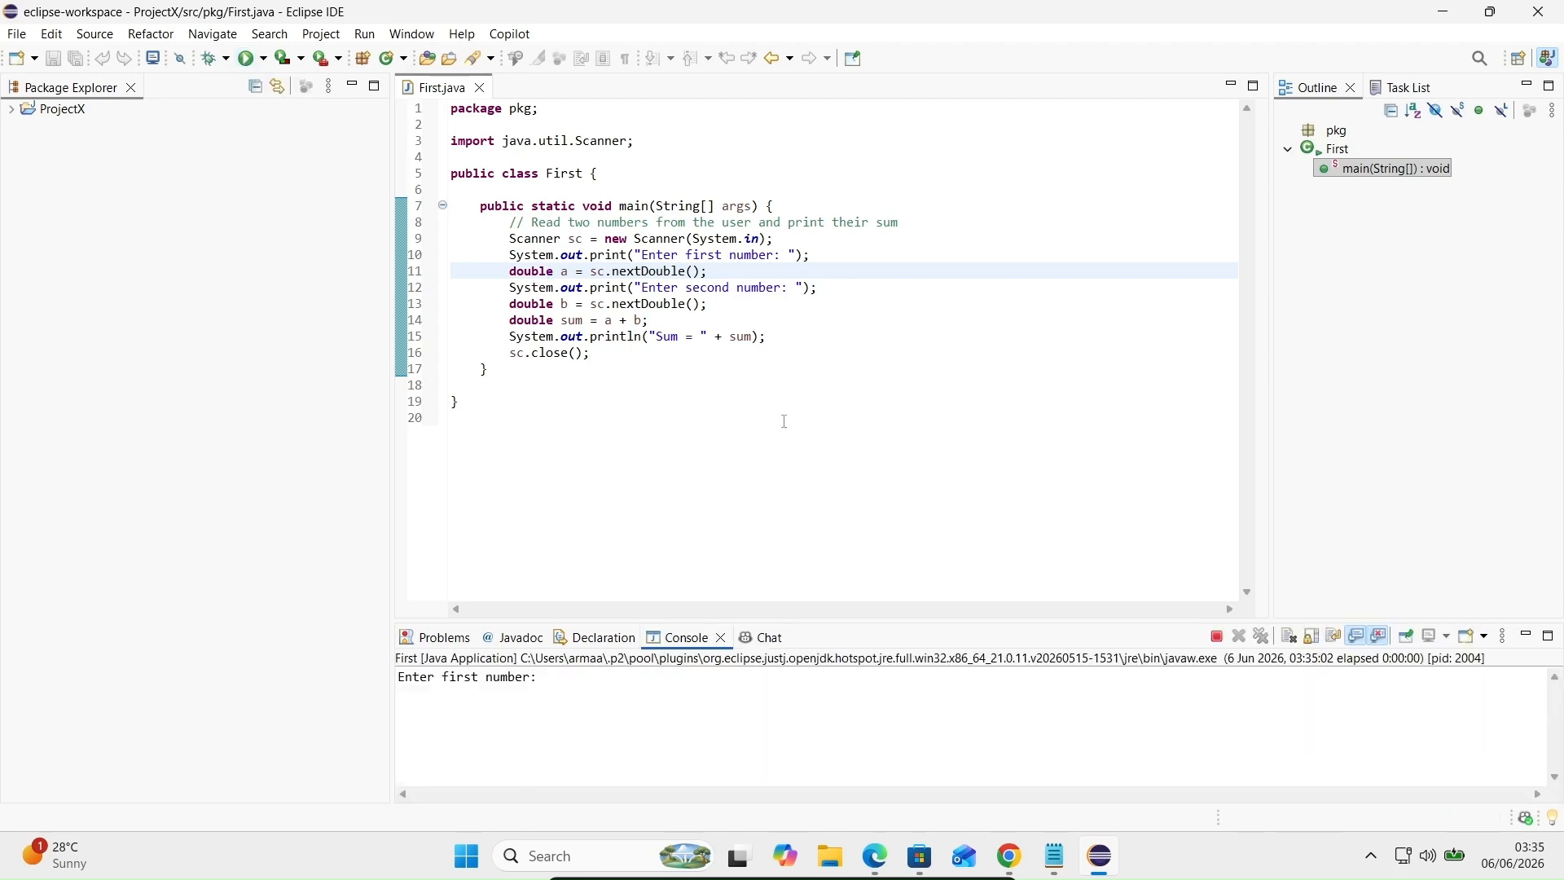
{"action": "type", "text": "9"}
{"action": "key", "text": "Return"}
{"action": "type", "text": "7"}
{"action": "key", "text": "Return"}
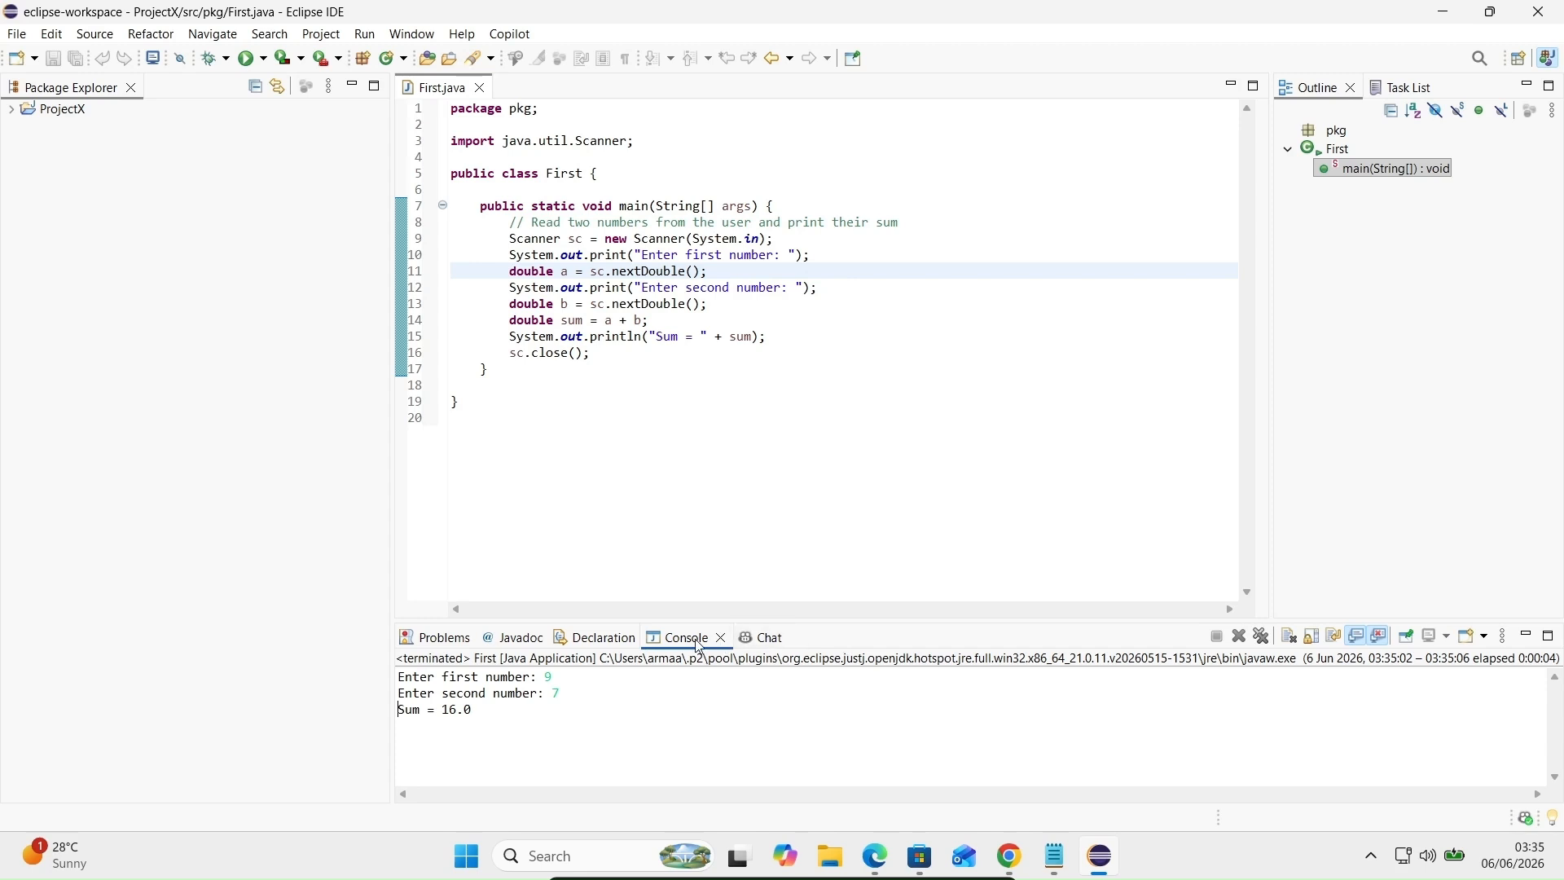
{"action": "left_click", "coordinate": [722, 640]}
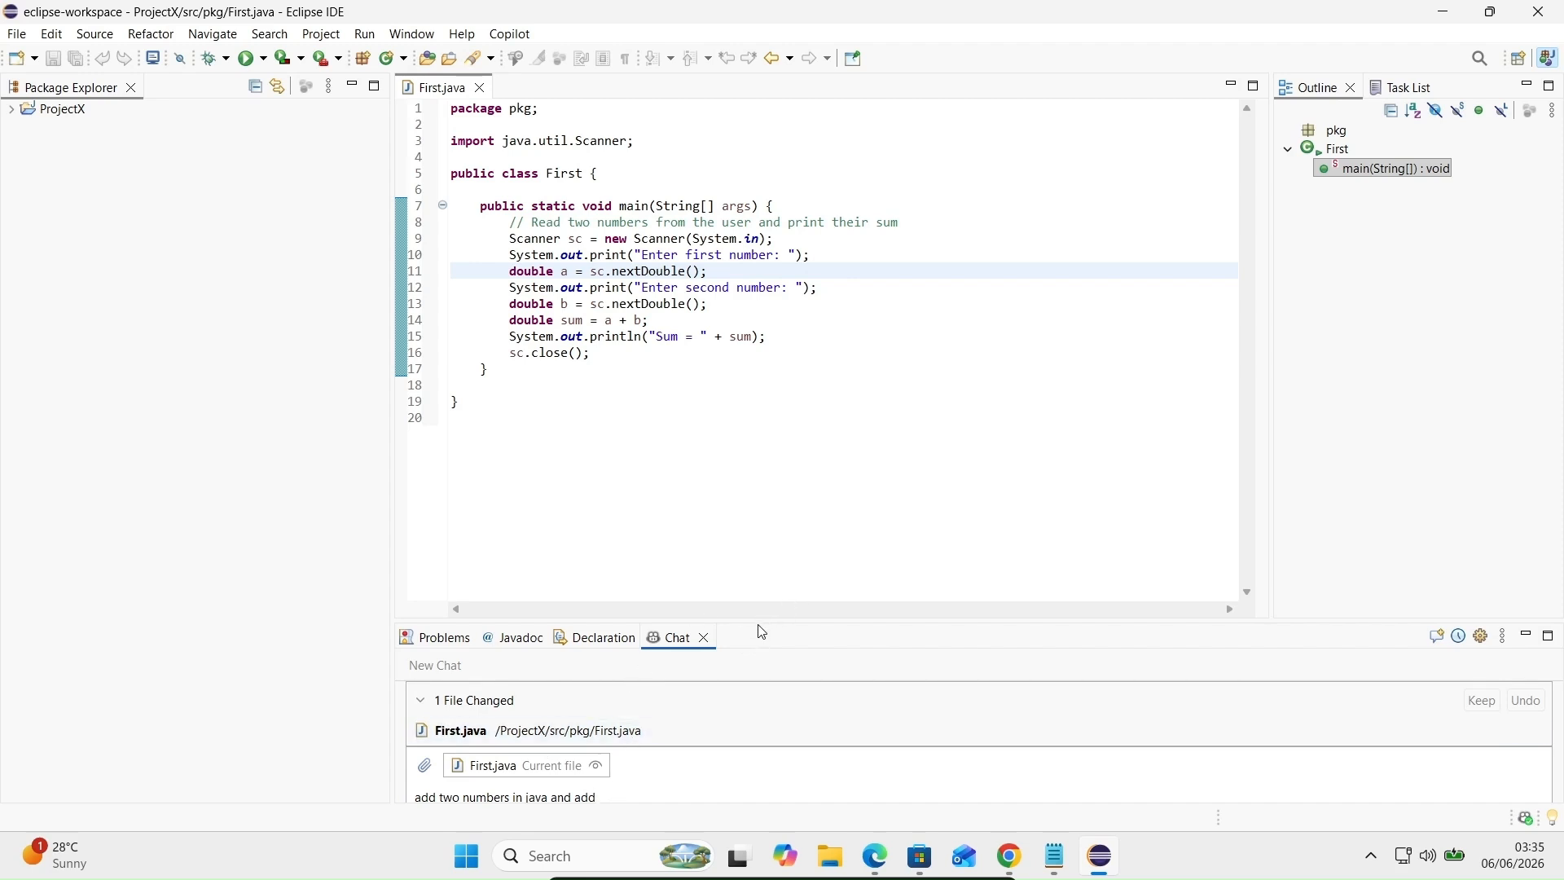
Step: Enlarge the Copilot Chat panel and view the chat model list without changing the model
{"action": "left_click_drag", "start_coordinate": [763, 622], "coordinate": [764, 536]}
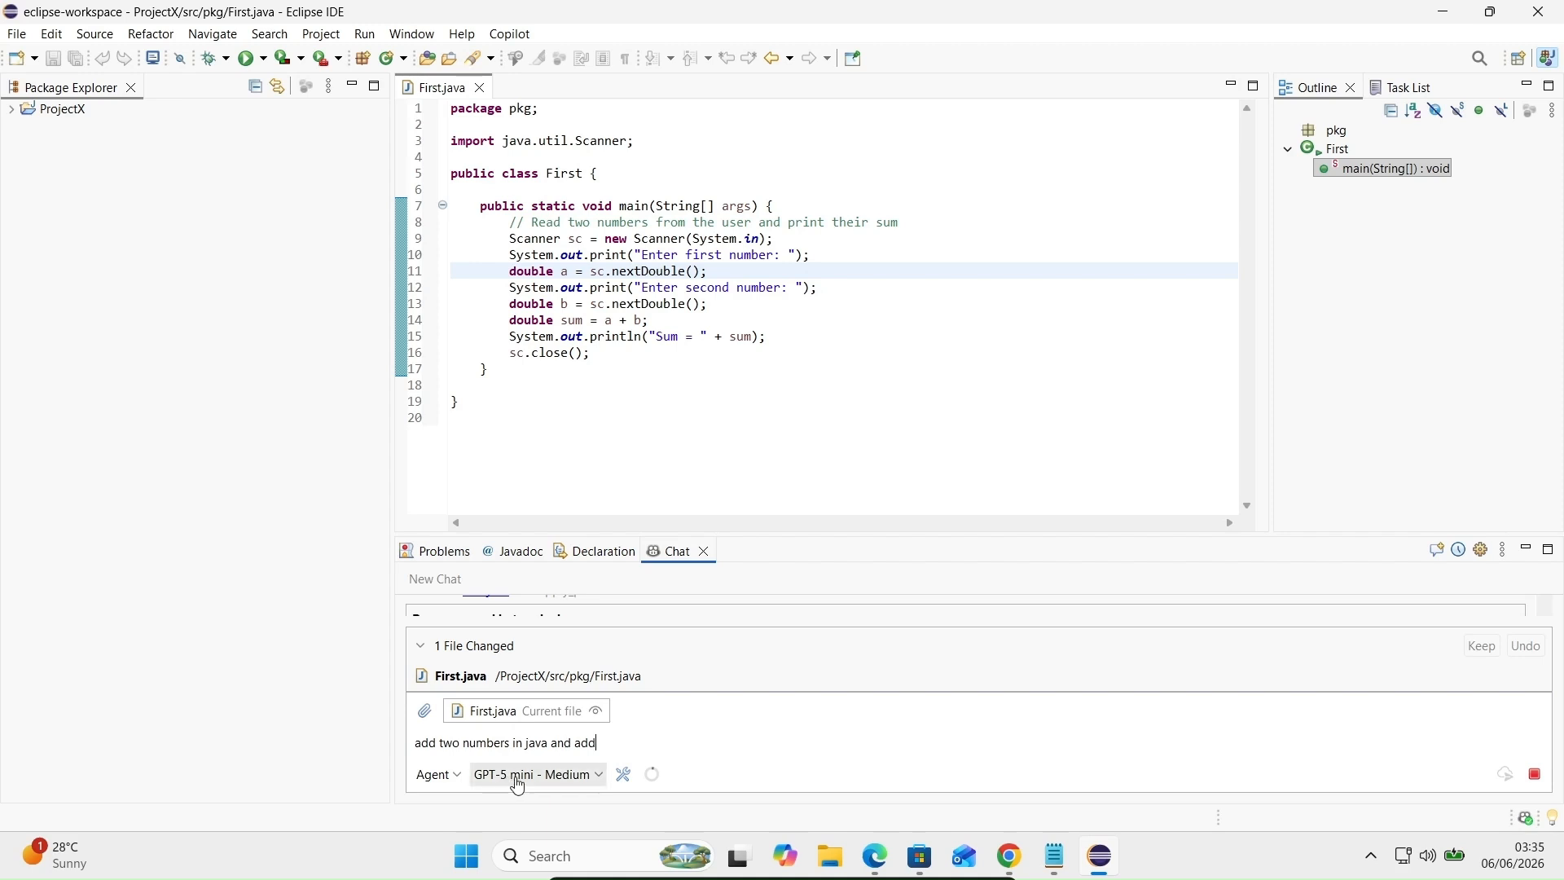
{"action": "left_click", "coordinate": [596, 778]}
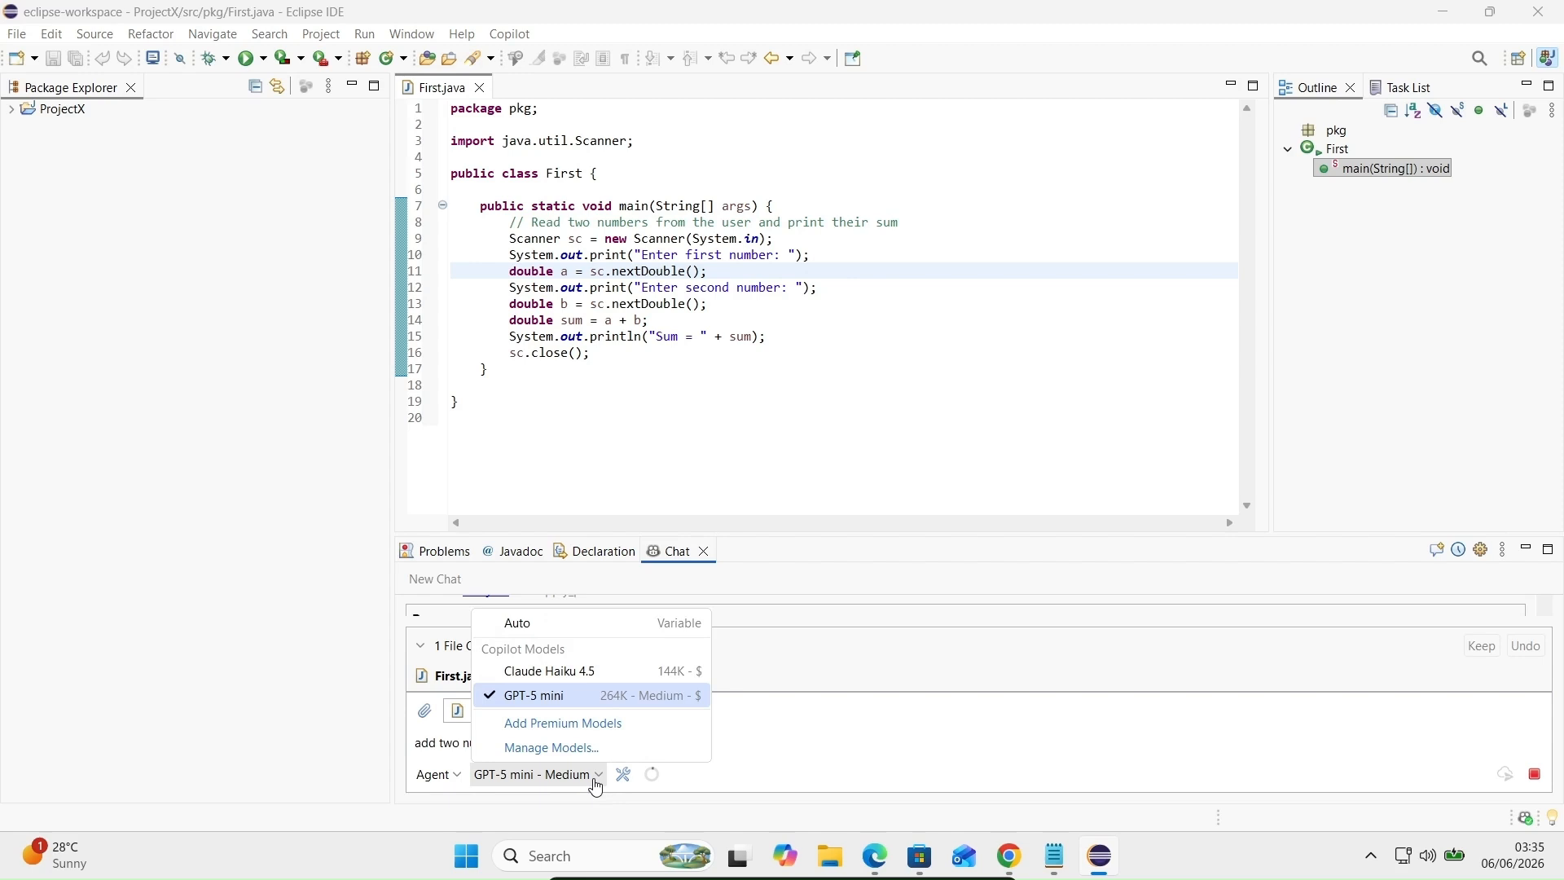
{"action": "left_click", "coordinate": [802, 732]}
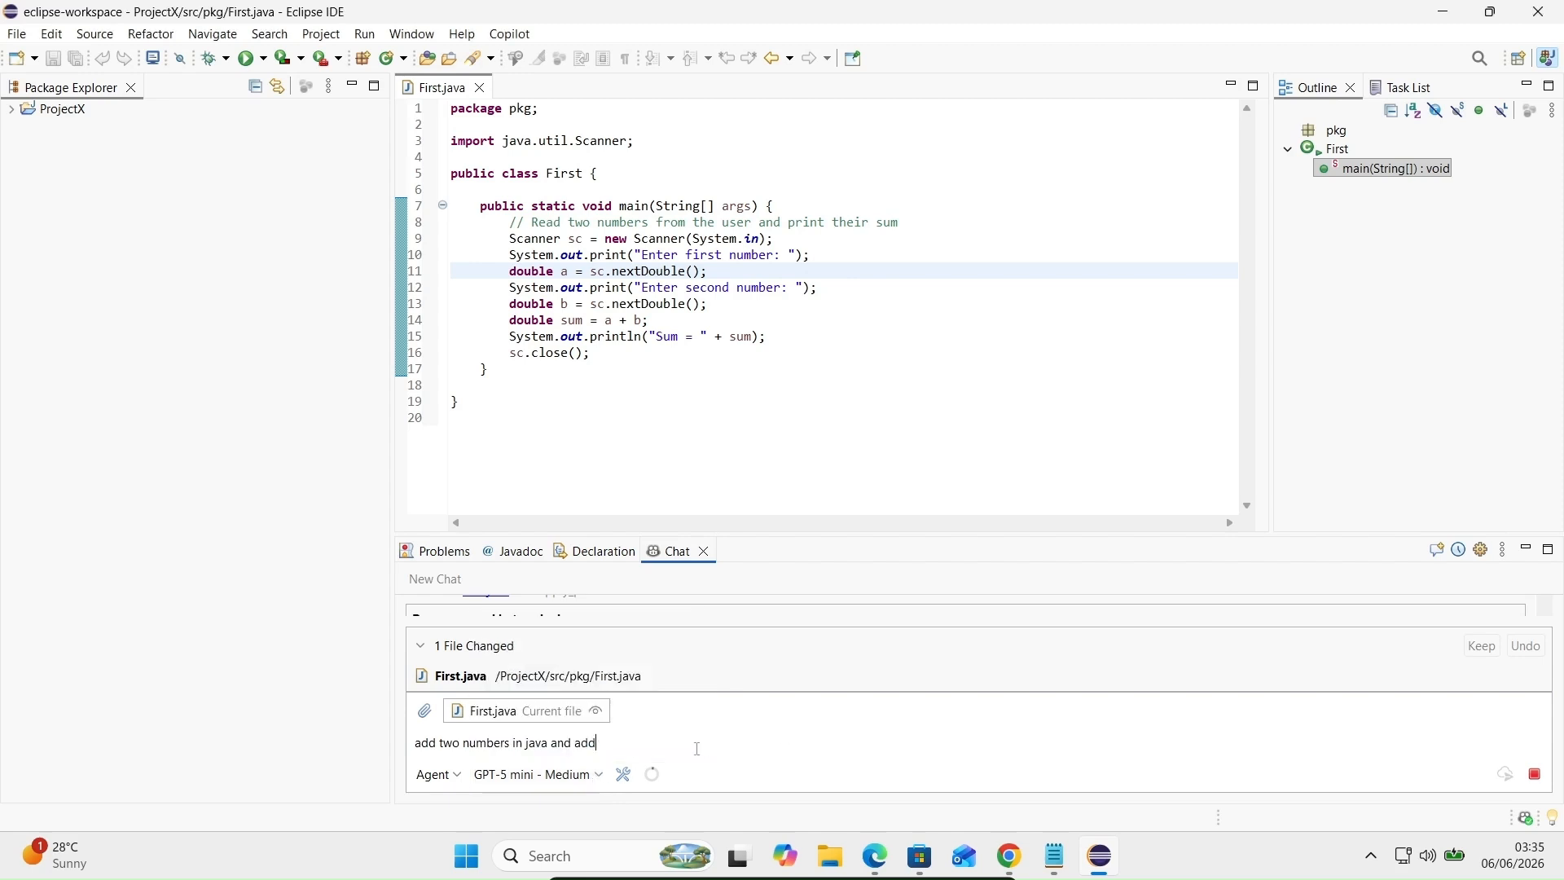
Step: Minimise Eclipse so the Jake.txt notes sit over the desktop, with no text selected
{"action": "left_click", "coordinate": [1057, 865]}
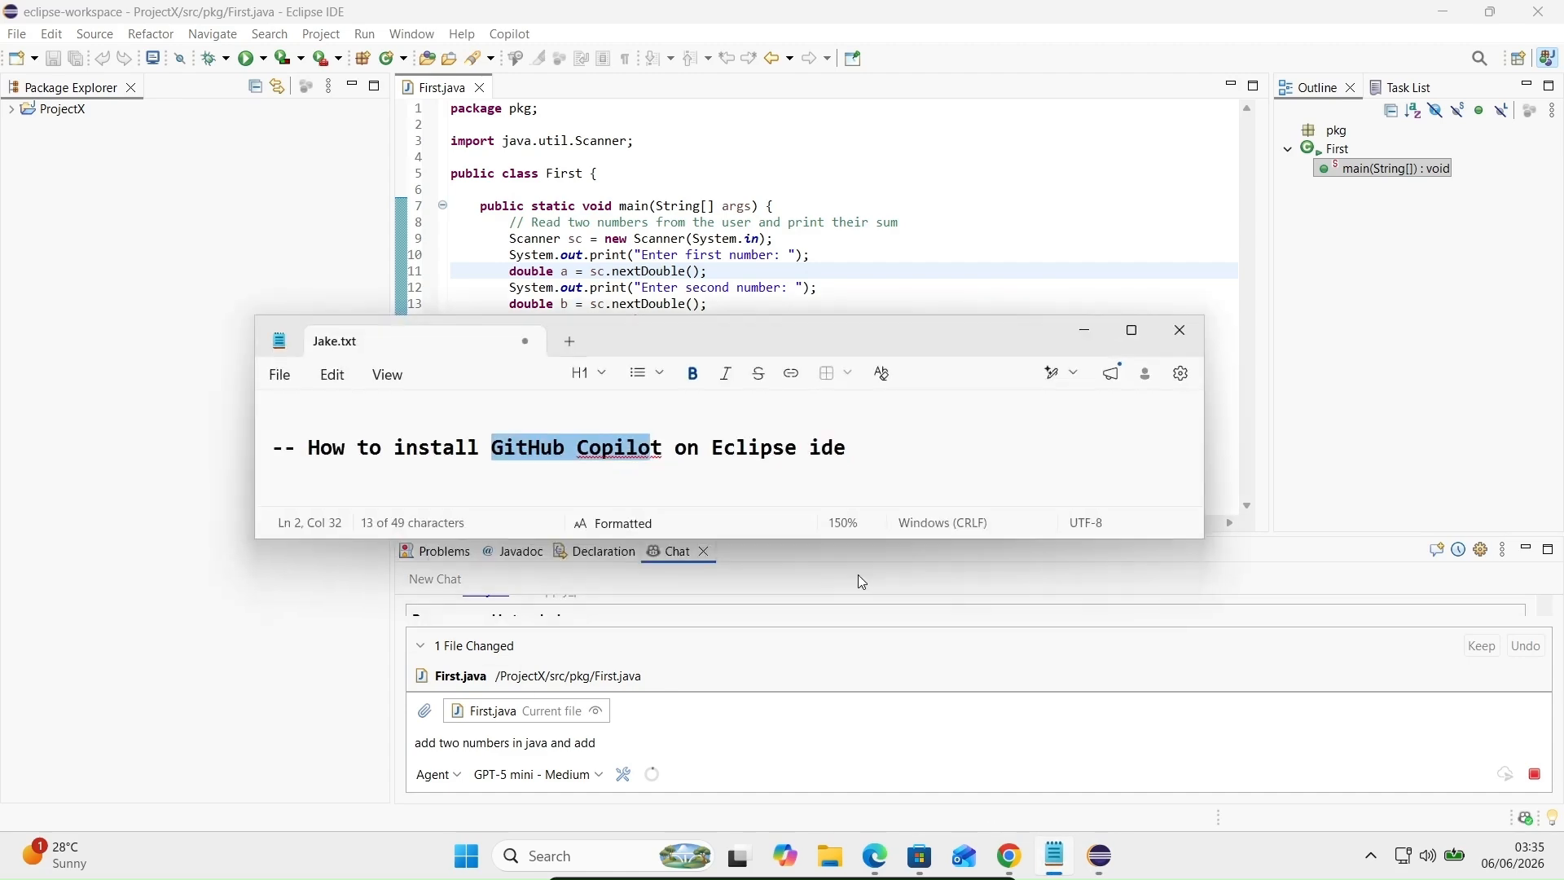
{"action": "left_click", "coordinate": [1443, 11]}
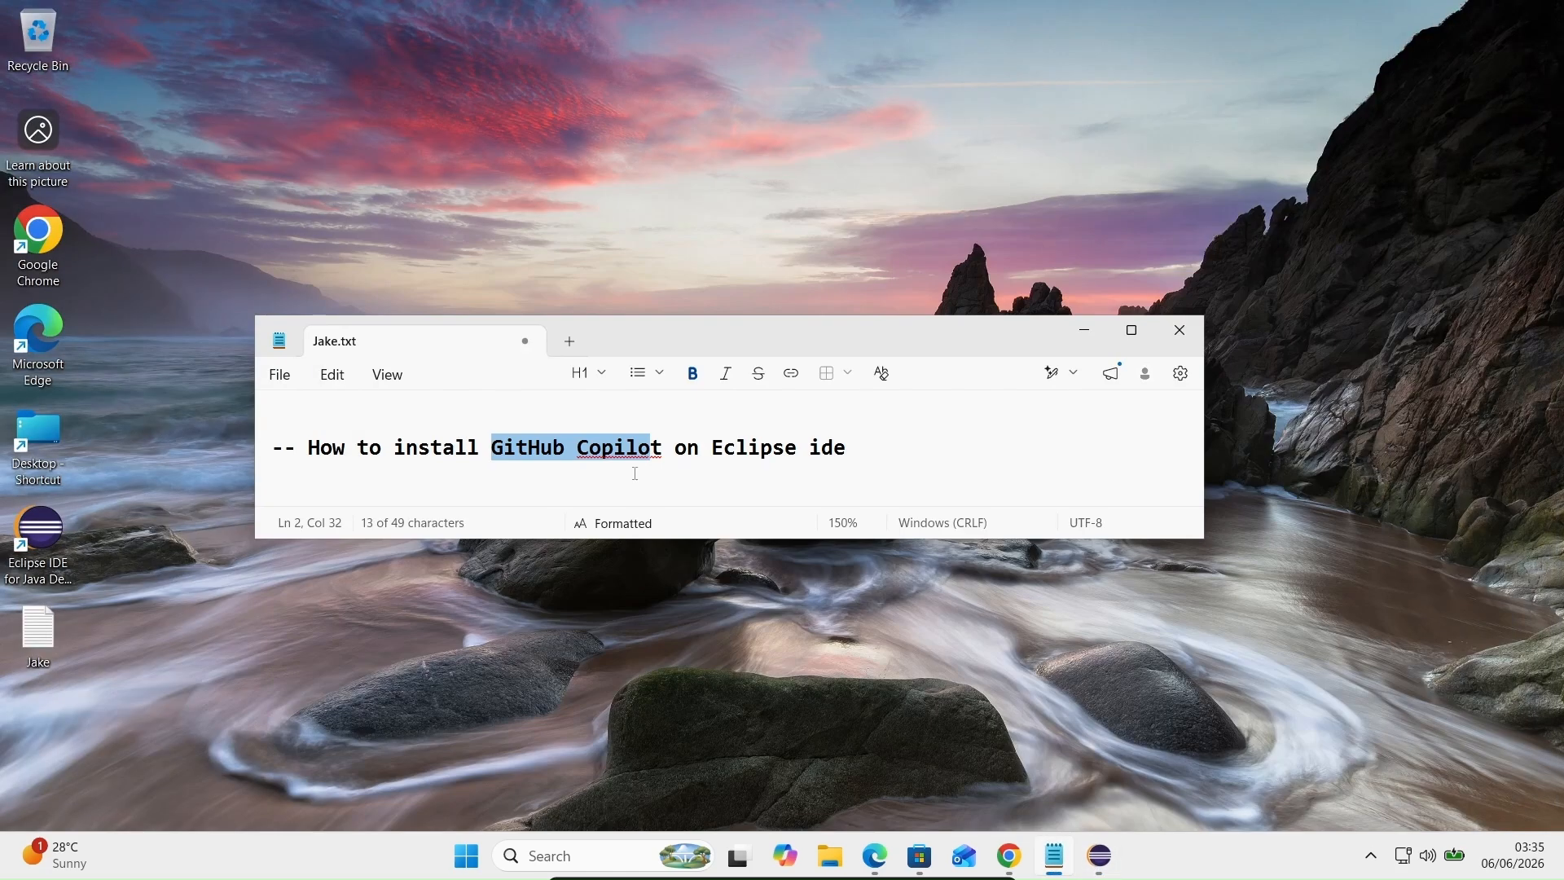
{"action": "left_click", "coordinate": [885, 427]}
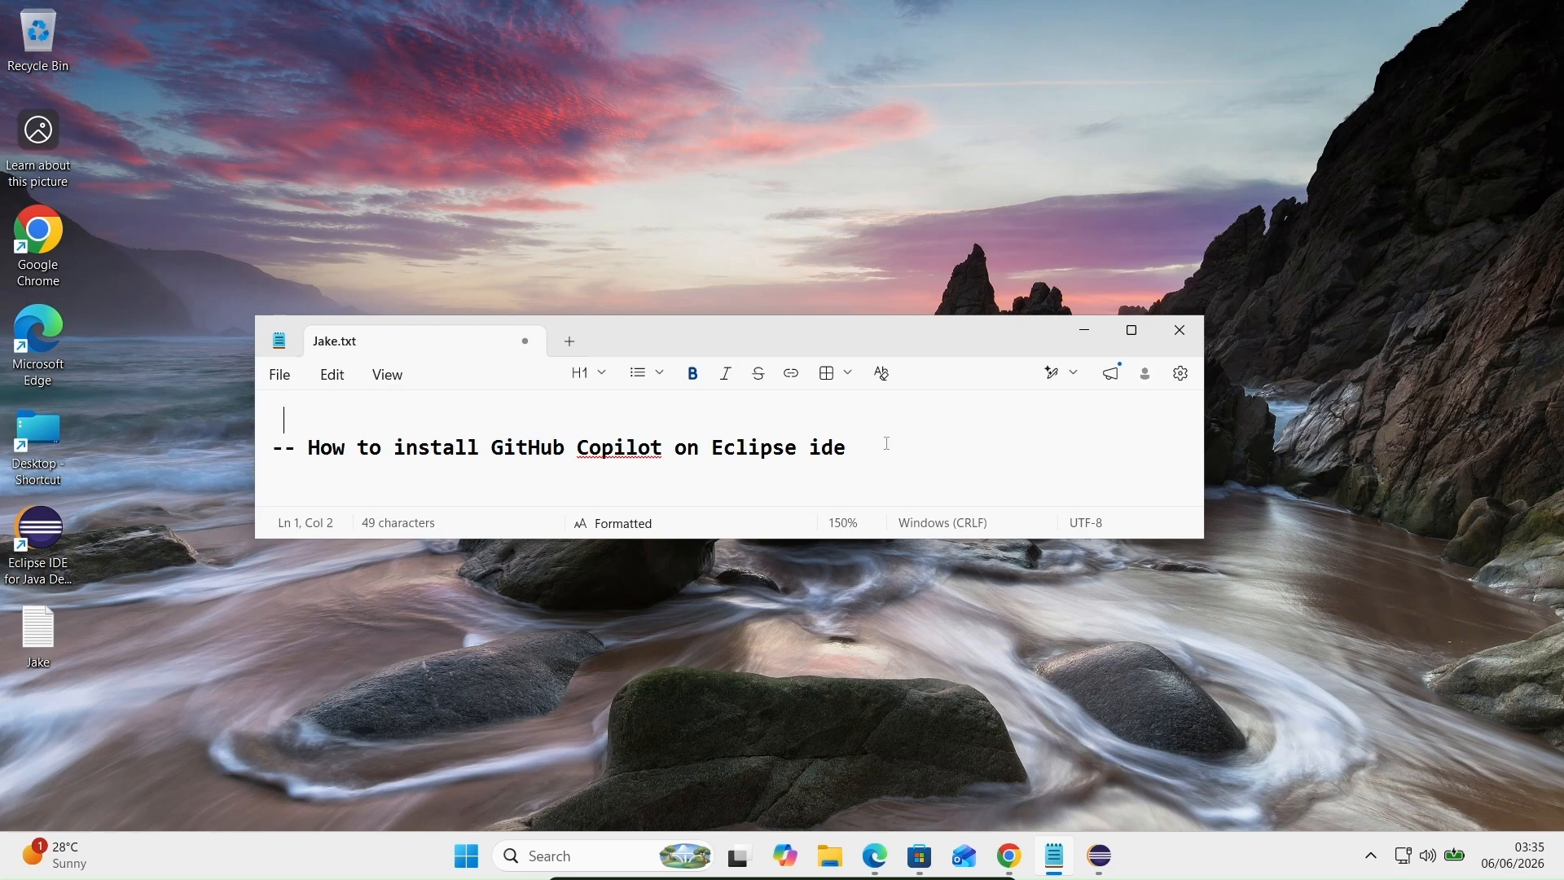